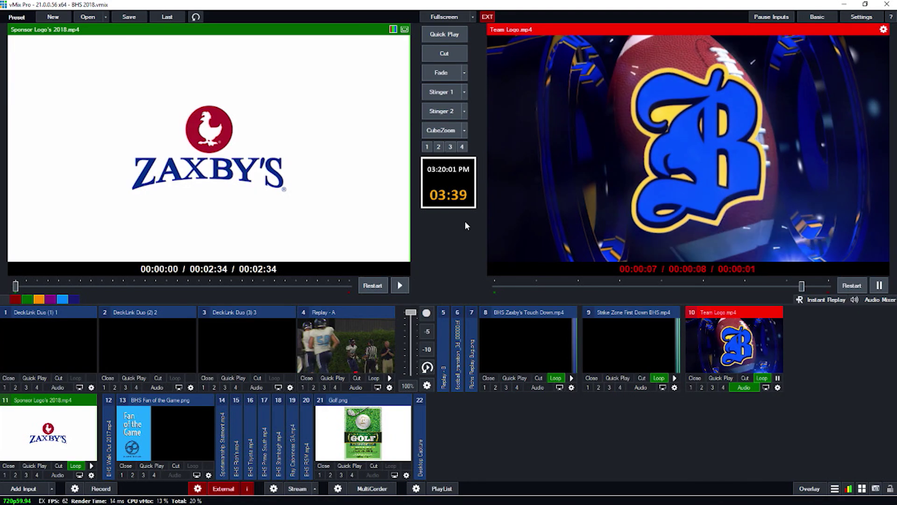
Step: Open the Instant Replay controller and switch channel A through cameras 1, 2 and 3, ending on camera 1
click(815, 301)
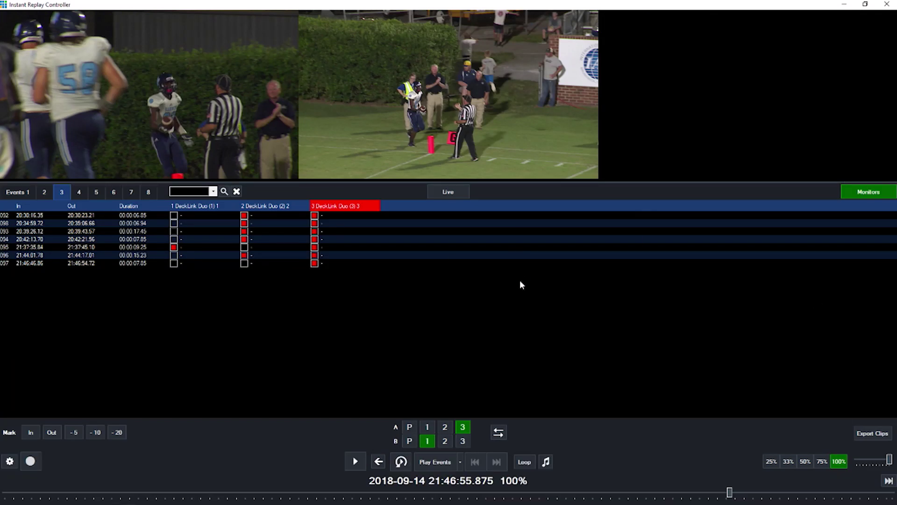
key(1)
key(2)
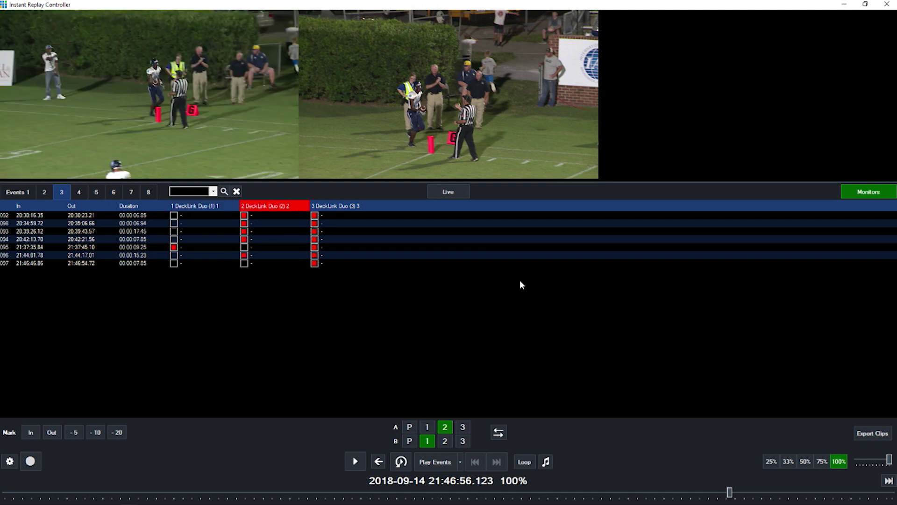
key(3)
key(2)
key(1)
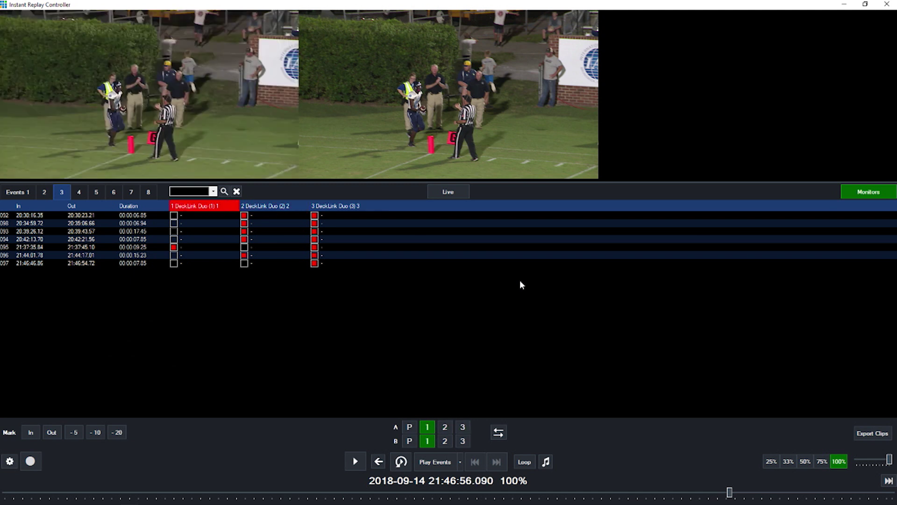
Step: Set replay channel A to camera 2 and switch channel B among the cameras
key(2)
key(ctrl+2)
key(ctrl+3)
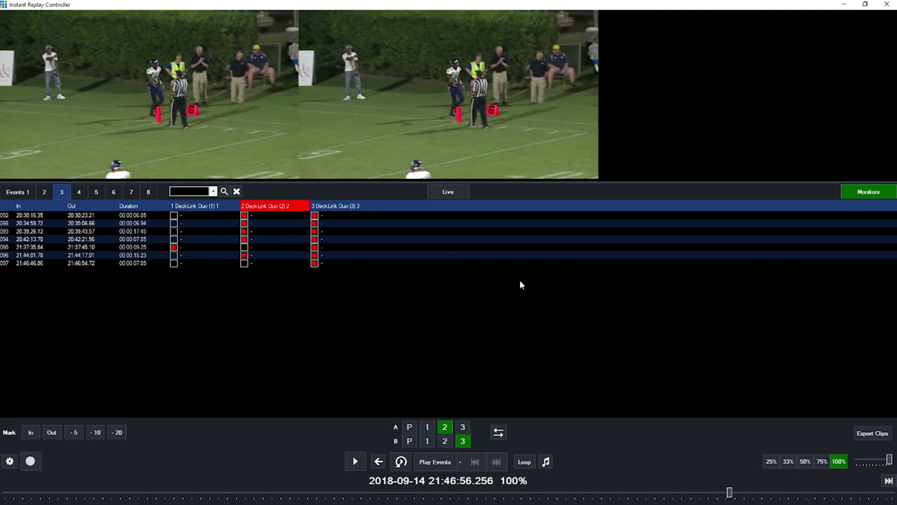
key(ctrl+2)
key(ctrl+1)
Step: Display events list 1 and switch to events list 3
key(shift+2)
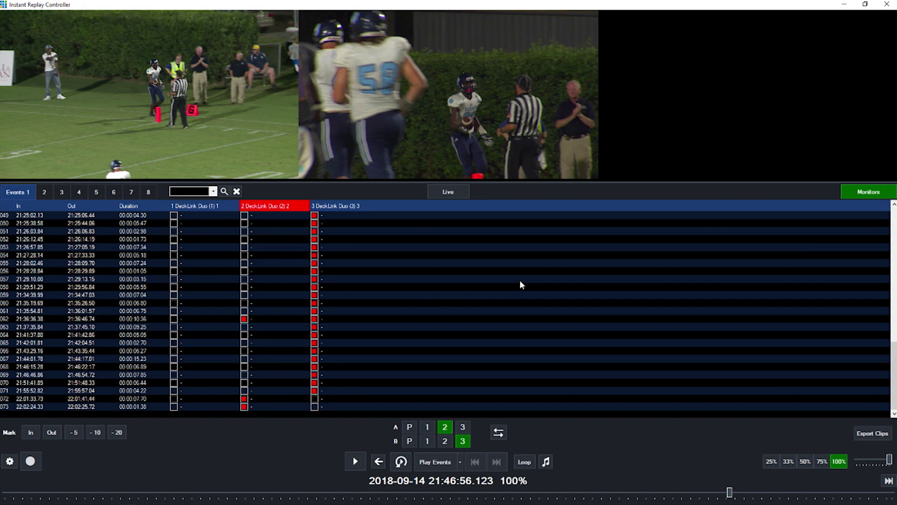
key(3)
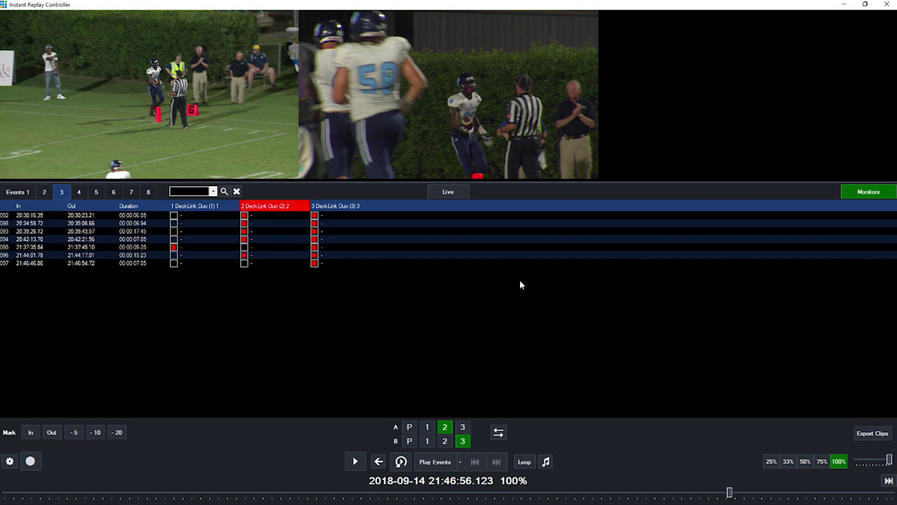
key(4)
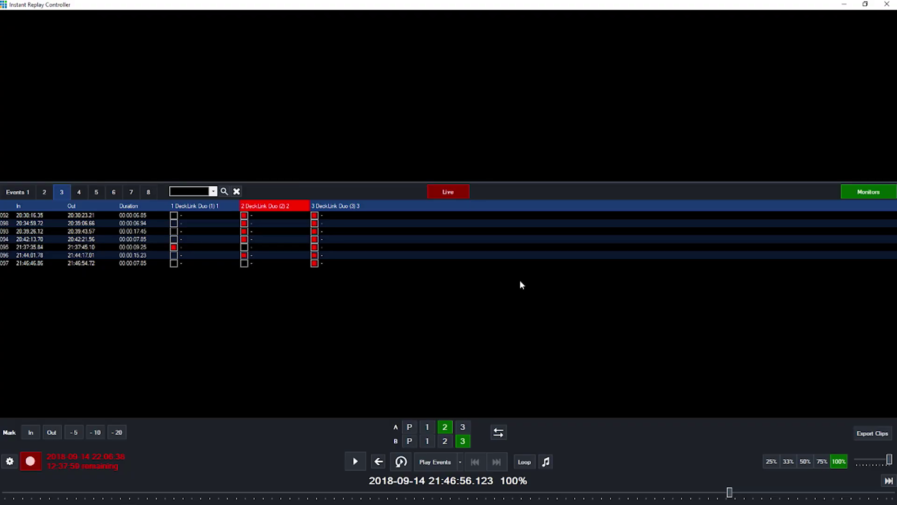
Step: Stop the replay recording and start it again
key(r)
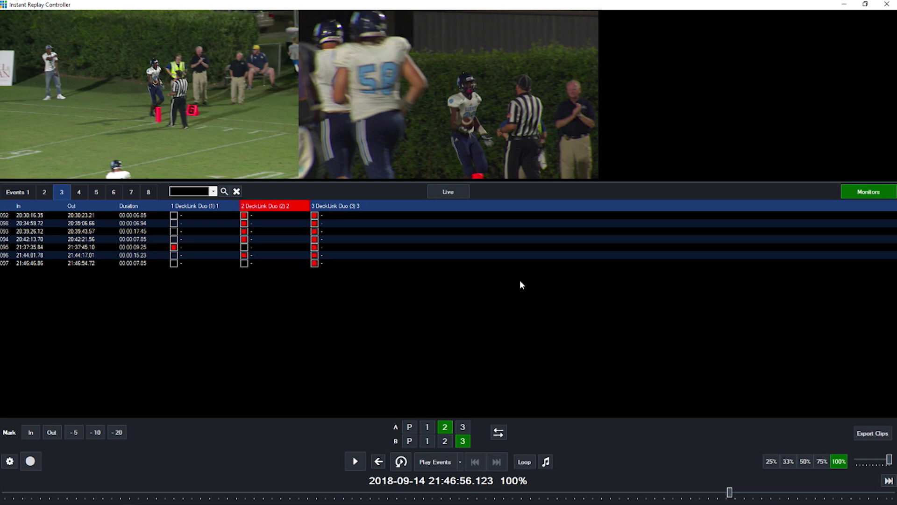
key(r)
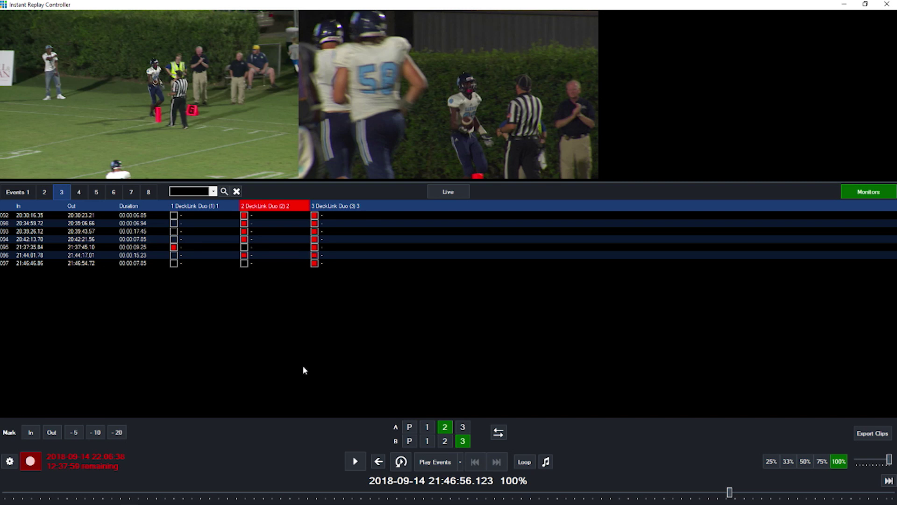
Step: Select the 20:30:16.35 event in events list 3 and step its replay back a few frames
key(Down)
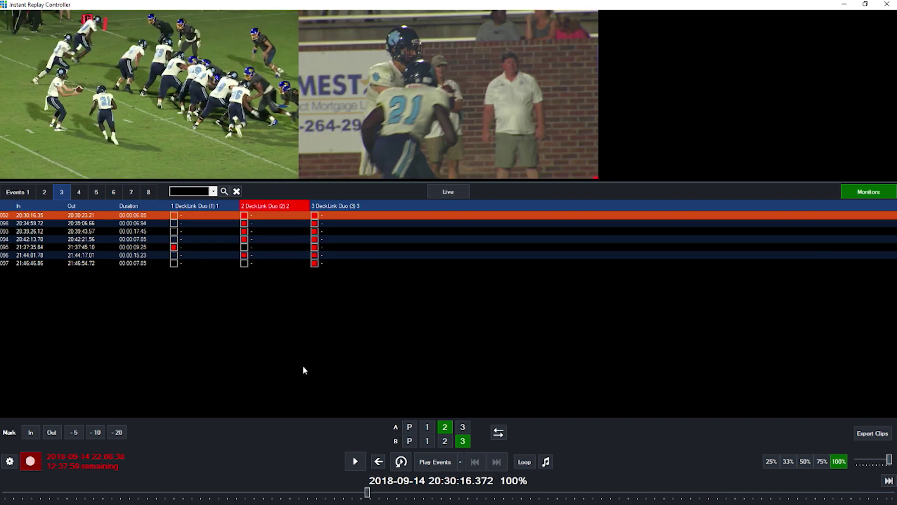
key(Right)
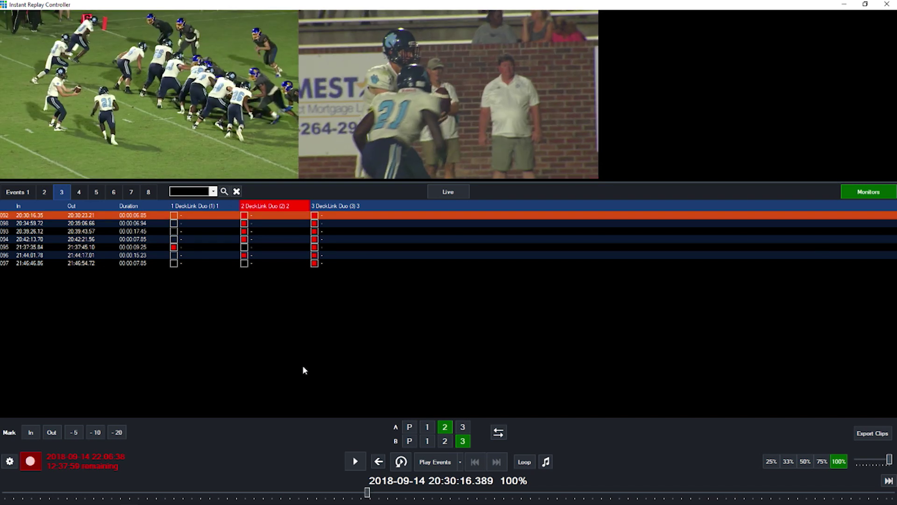
key(Left)
key(Left)
key(Left)
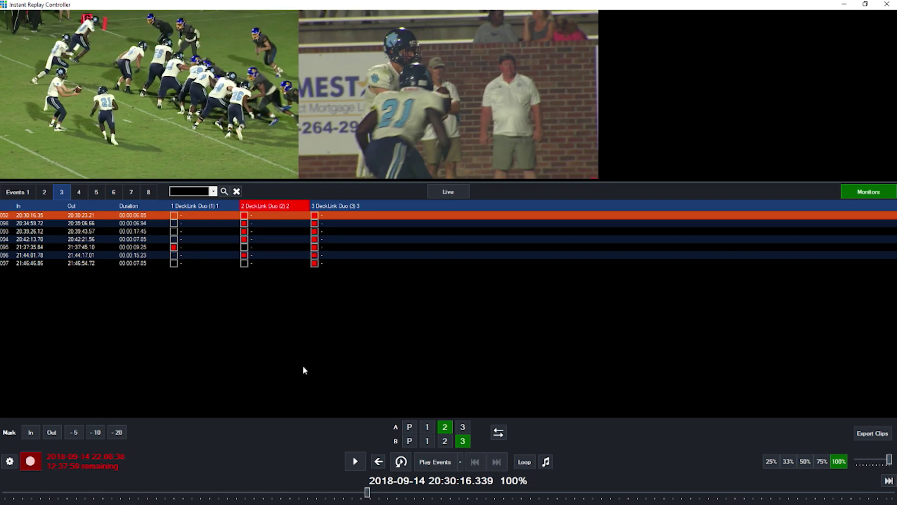
Step: Compare the angles of the 20:30:16.35 event by switching channel A through cameras 1, 2 and 3, ending on camera 2
key(l)
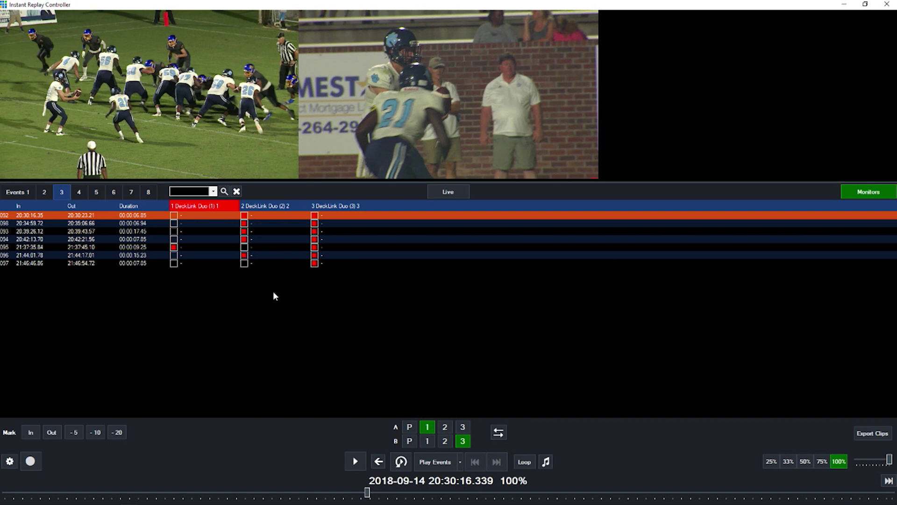
key(2)
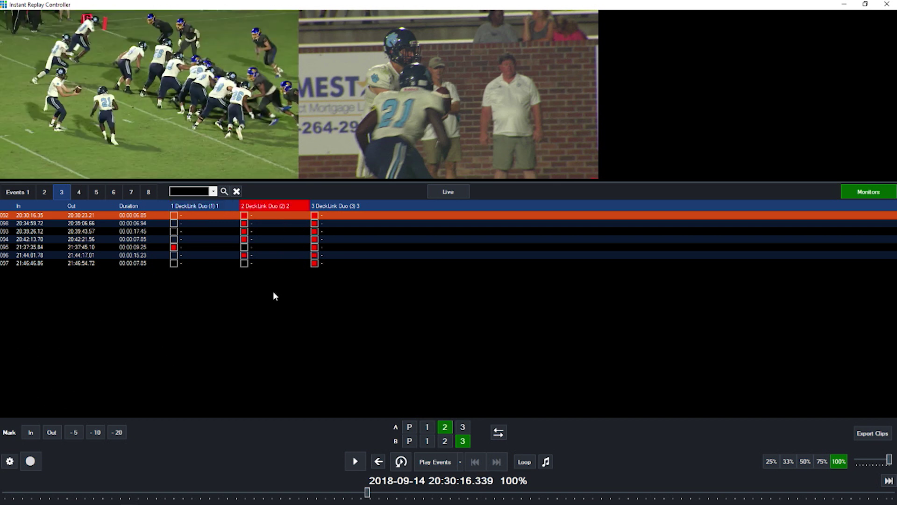
key(3)
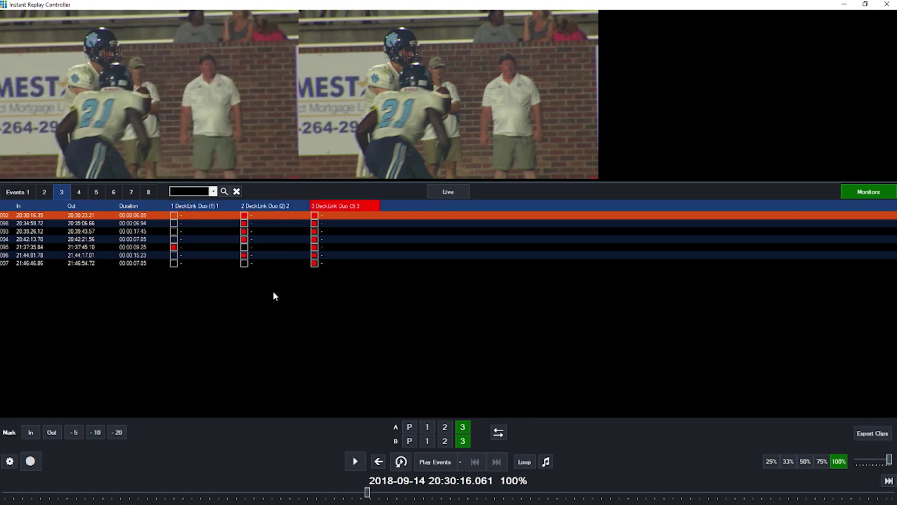
key(2)
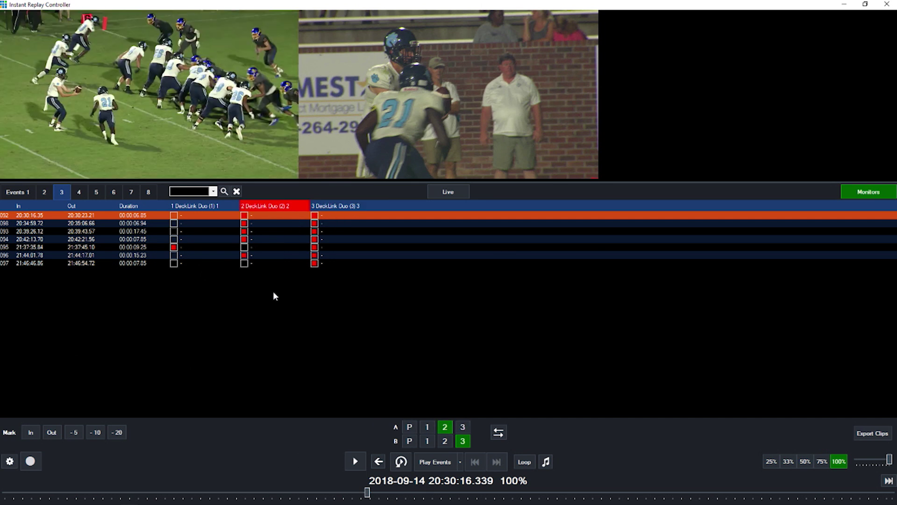
key(1)
key(2)
Step: Show events list 1 and return to events list 3
key(F1)
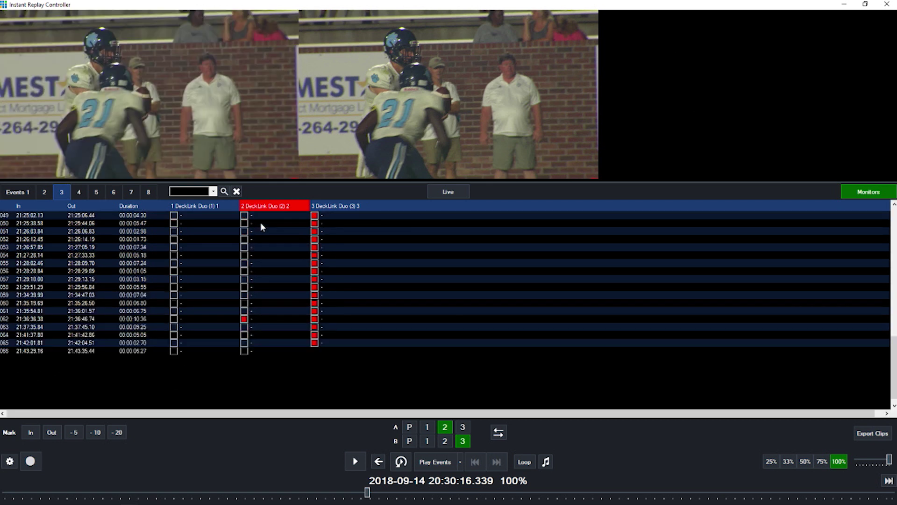
key(F3)
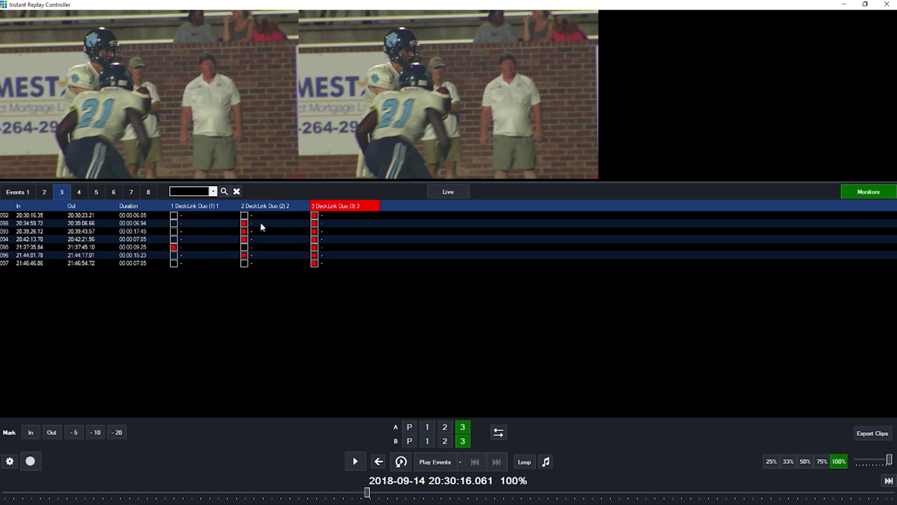
Step: Step up and down through the replays in events list 3, ending on the 20:34:59.72 event
key(Down)
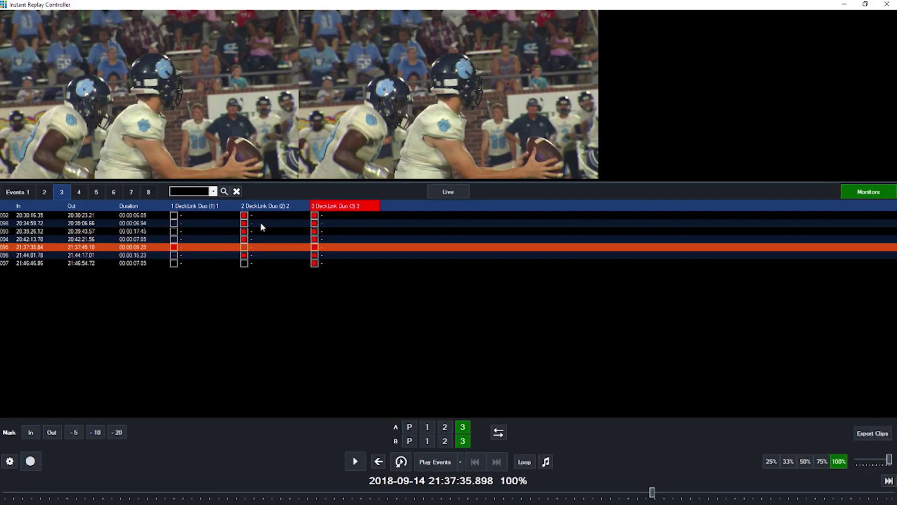
key(Up)
key(Up)
key(Up)
key(Down)
key(Down)
key(Down)
key(Down)
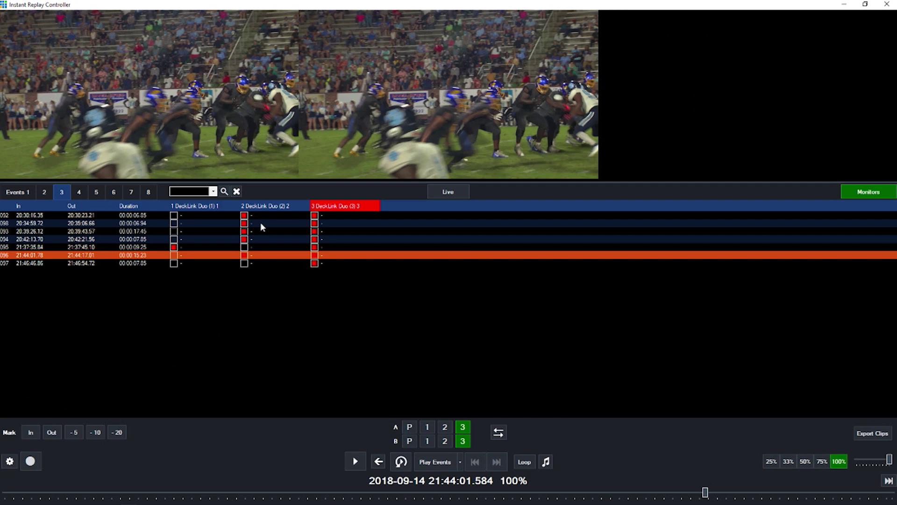
key(Up)
key(Up)
key(Up)
key(Up)
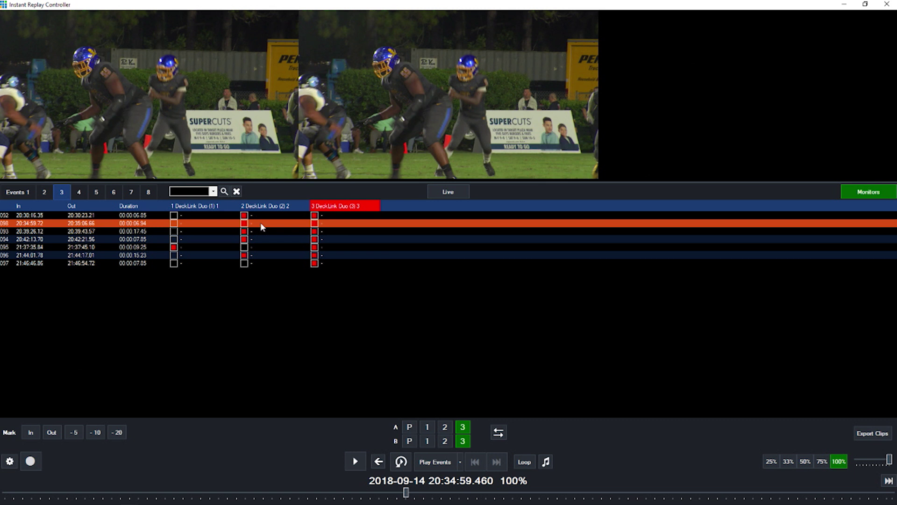
Step: Move the 20:34:59.72 event down to sixth place in events list 3
key(ctrl+Down)
key(ctrl+Down)
key(ctrl+Down)
key(ctrl+Down)
key(ctrl+Down)
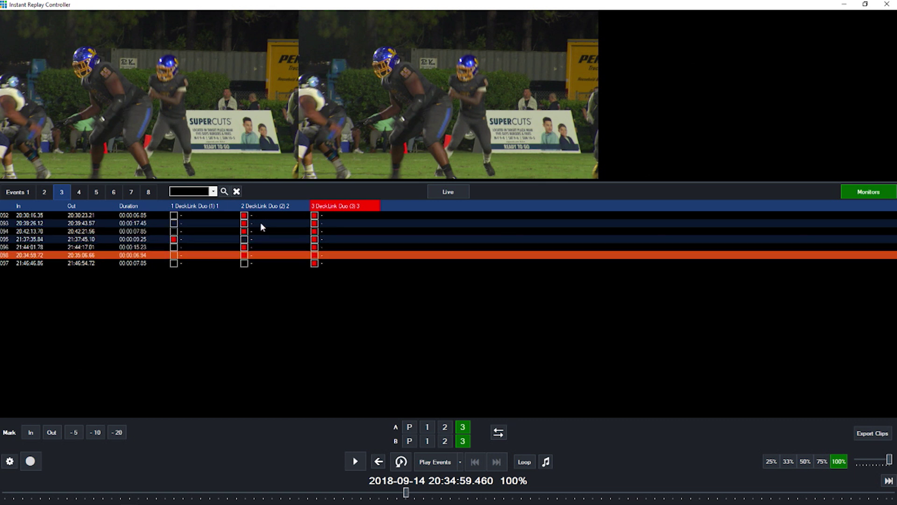
Step: Move the 20:34:59.72 event back up to second place in events list 3
key(Up)
key(Up)
key(Up)
key(Up)
key(Up)
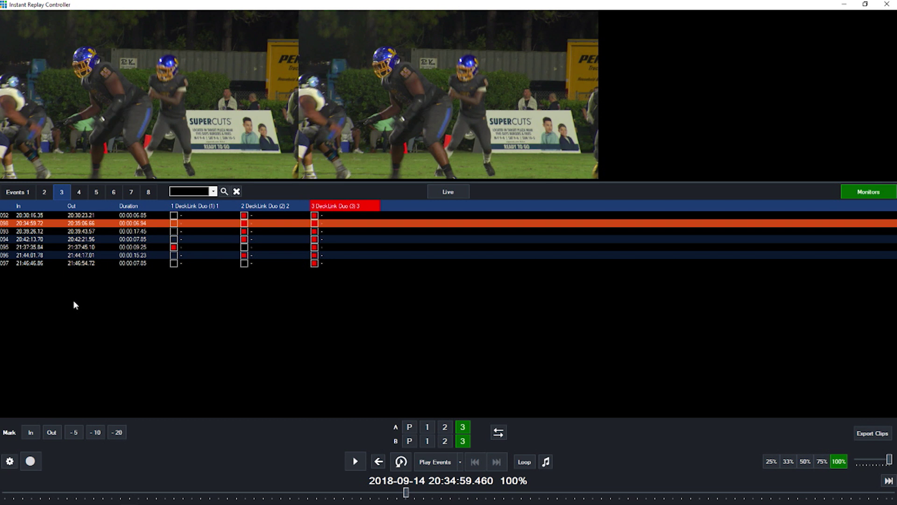
Step: Reorder events list 3 by moving the 20:34:59.72 event down past the 21:37:35.84 event
key(ctrl+Down)
key(ctrl+Down)
key(ctrl+Down)
key(ctrl+Down)
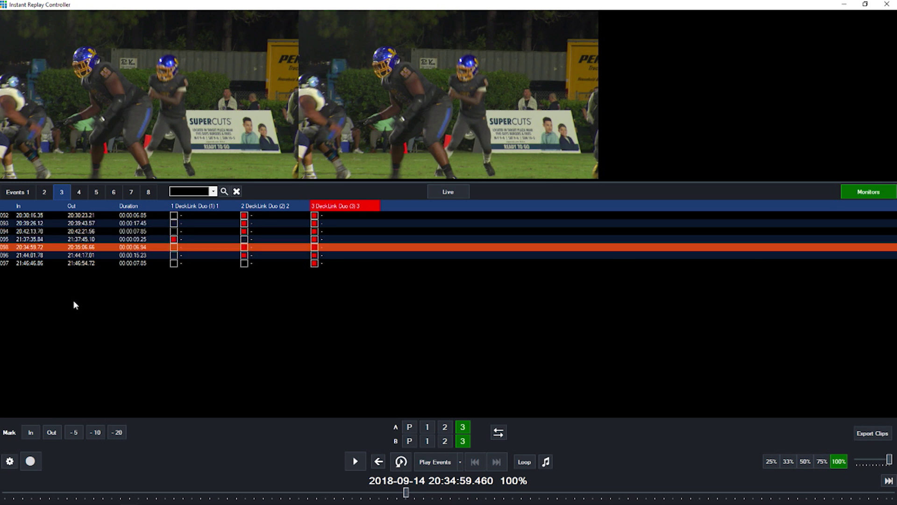
key(ctrl+Down)
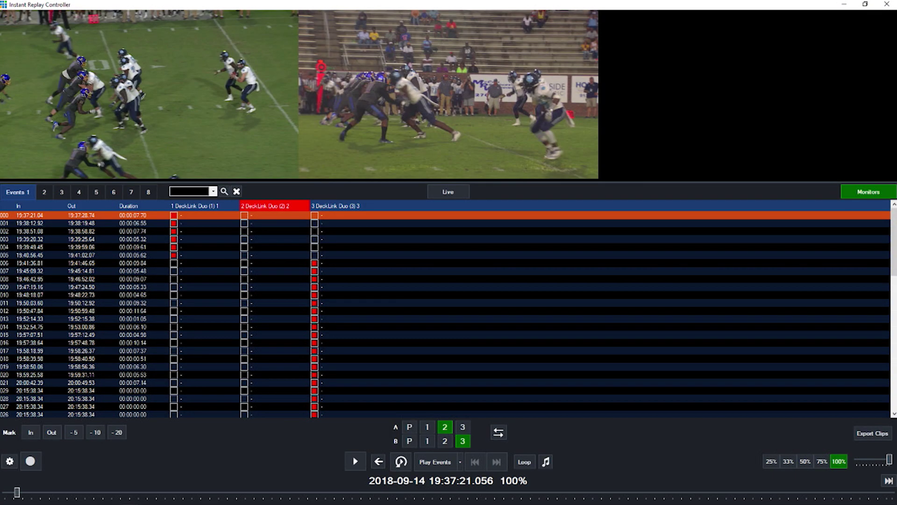
Step: Select the 19:38:51.08 event in events list 1, check the contents of events list 4, and return to list 1
key(Down)
key(Down)
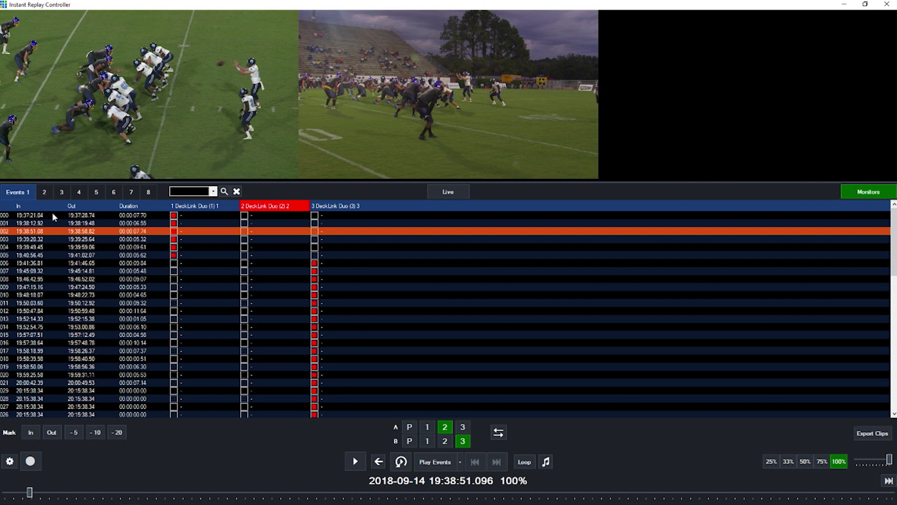
key(4)
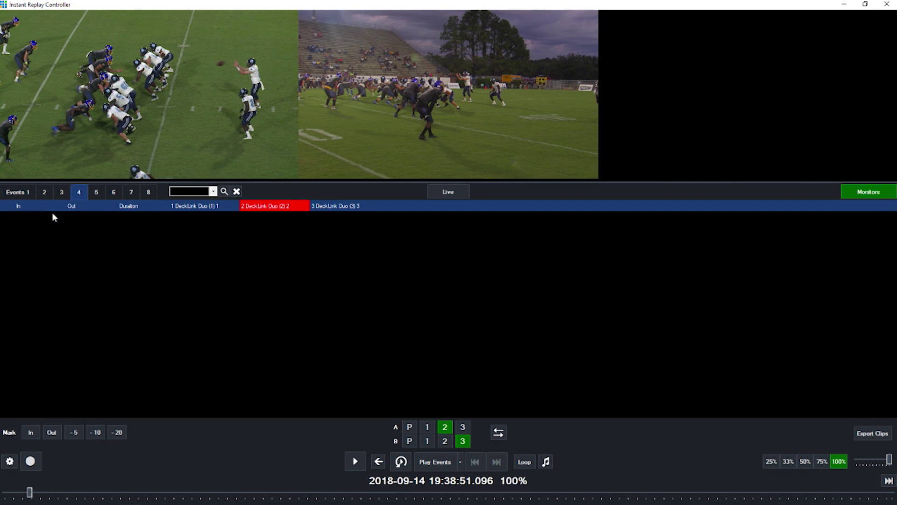
key(1)
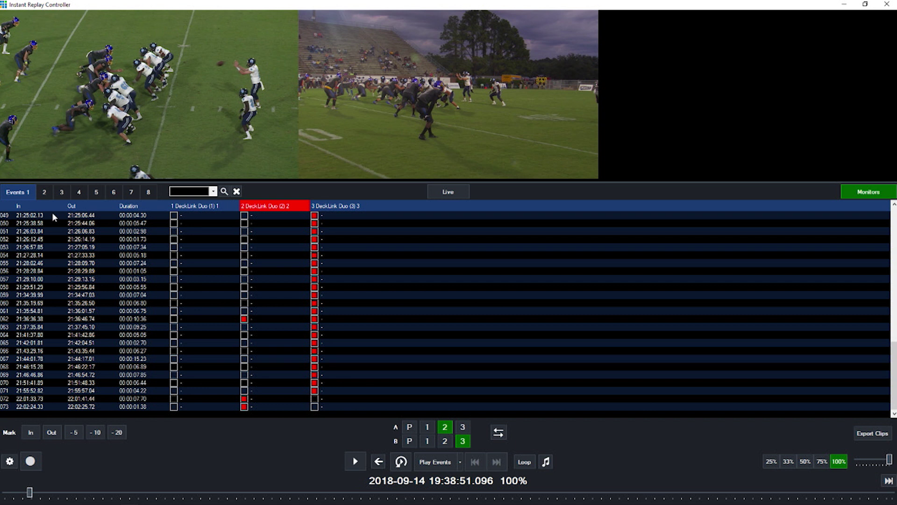
Step: Copy the 19:38:51.08 event from events list 1 into events list 4 and select it there
key(Home)
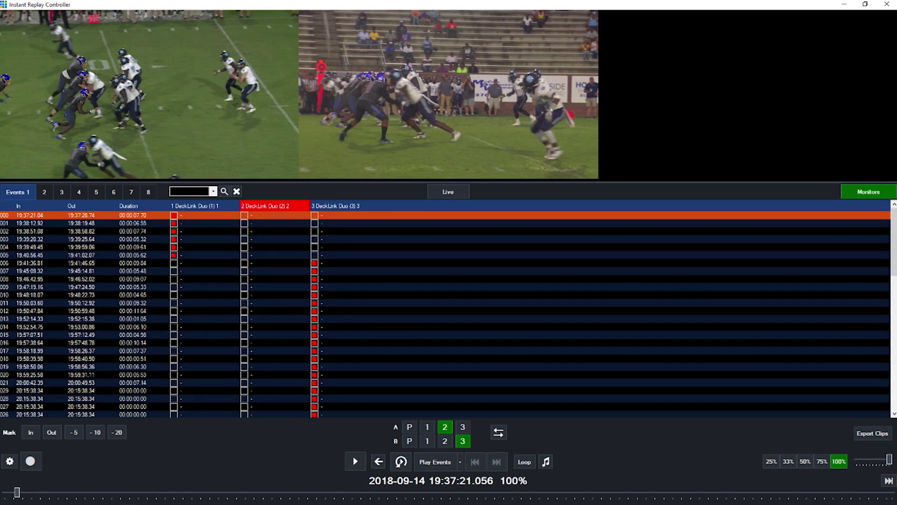
key(Down)
key(Down)
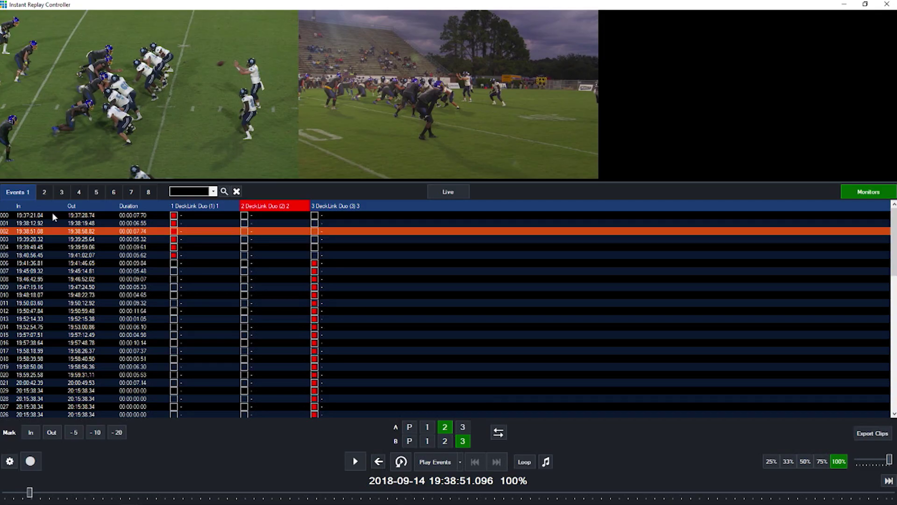
key(4)
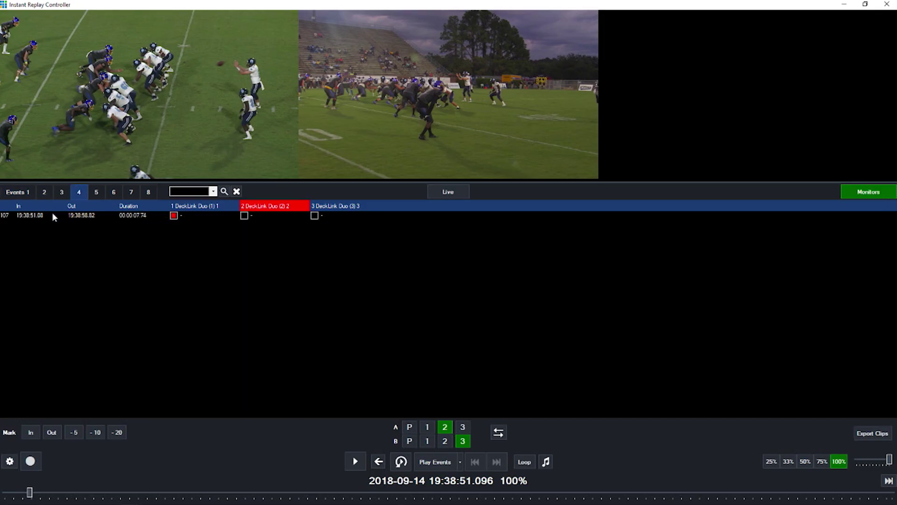
click(52, 212)
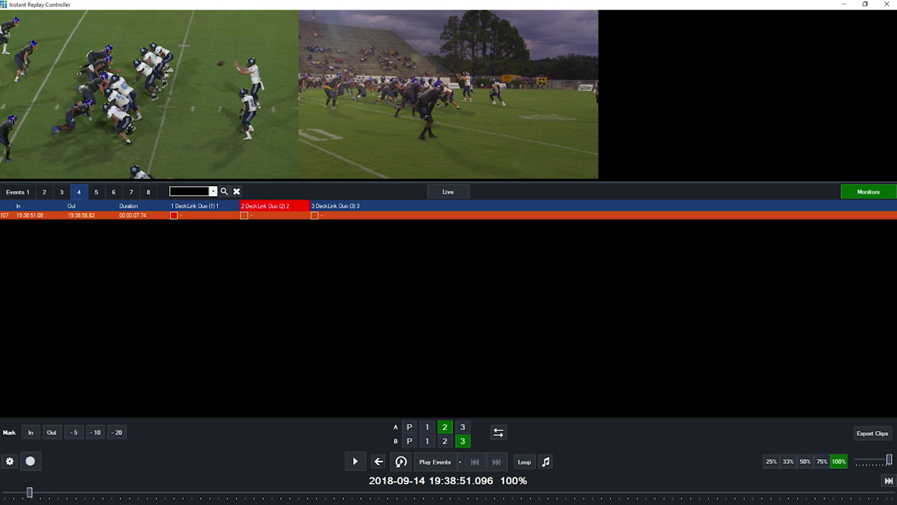
Step: Copy the 19:46:42.95 event from events list 1 into events list 4 and display list 4
key(1)
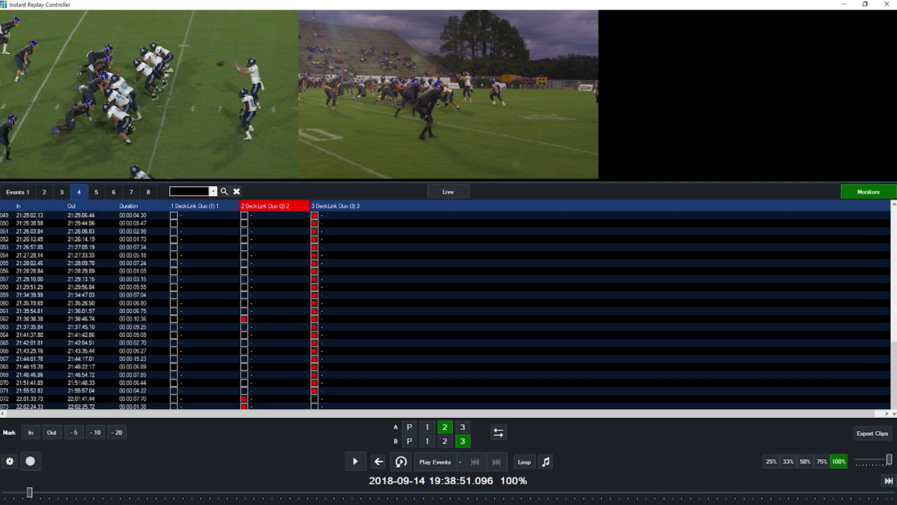
key(Down)
key(Down)
key(Down)
key(Down)
key(Down)
key(Down)
key(Down)
key(Down)
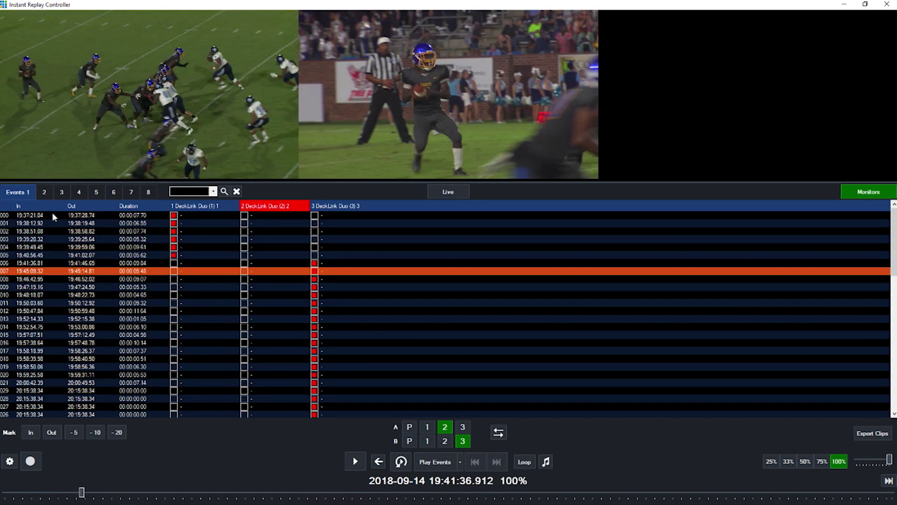
key(Down)
key(3)
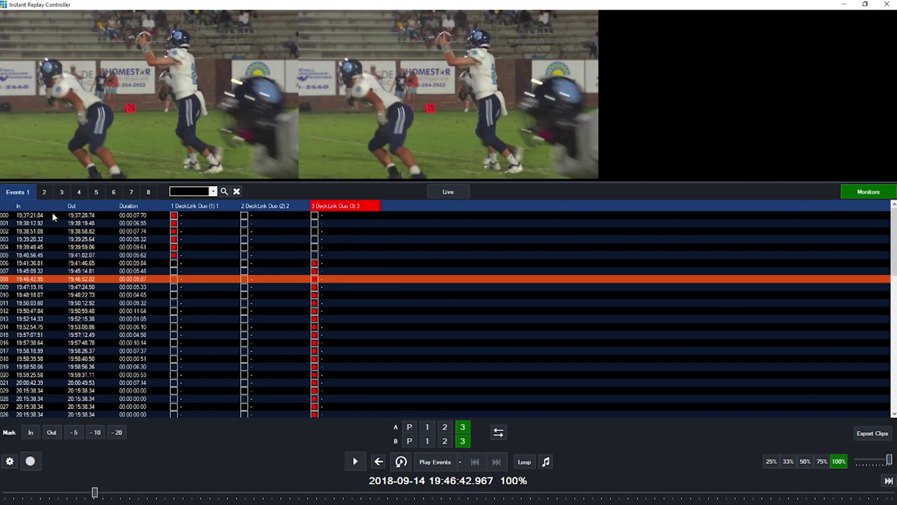
key(Down)
key(Up)
key(F4)
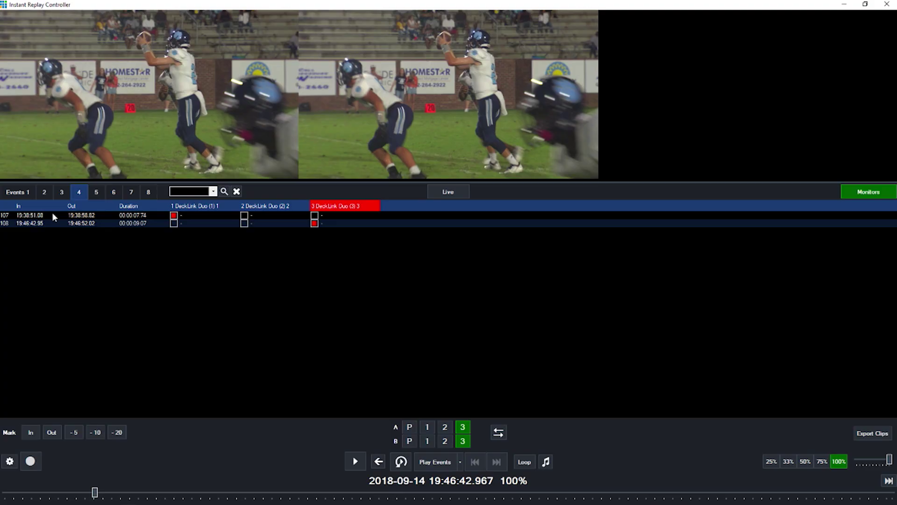
Step: Play the two events in events list 4 in sequence
key(space)
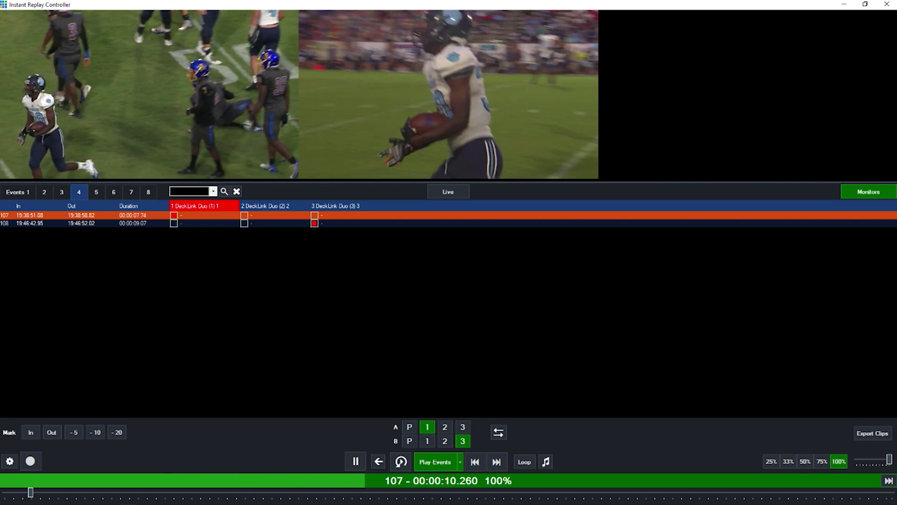
key(Down)
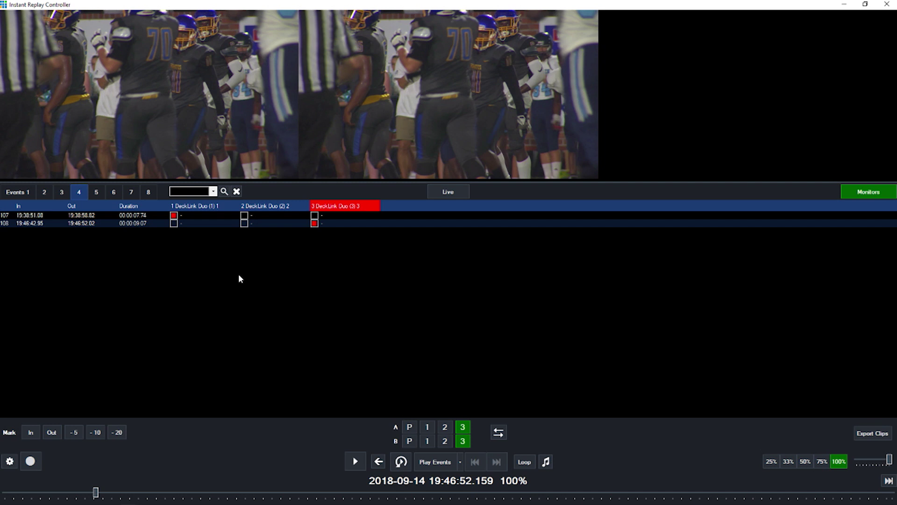
Step: Play events list 4 from the start and switch channel A repeatedly between cameras 1, 2 and 3 during the 19:38:51.08 event
key(space)
key(2)
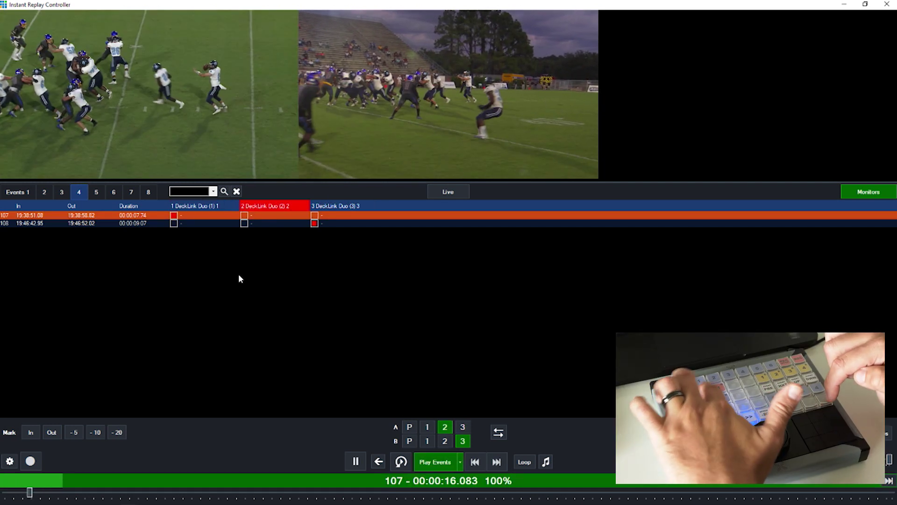
key(3)
key(4)
key(2)
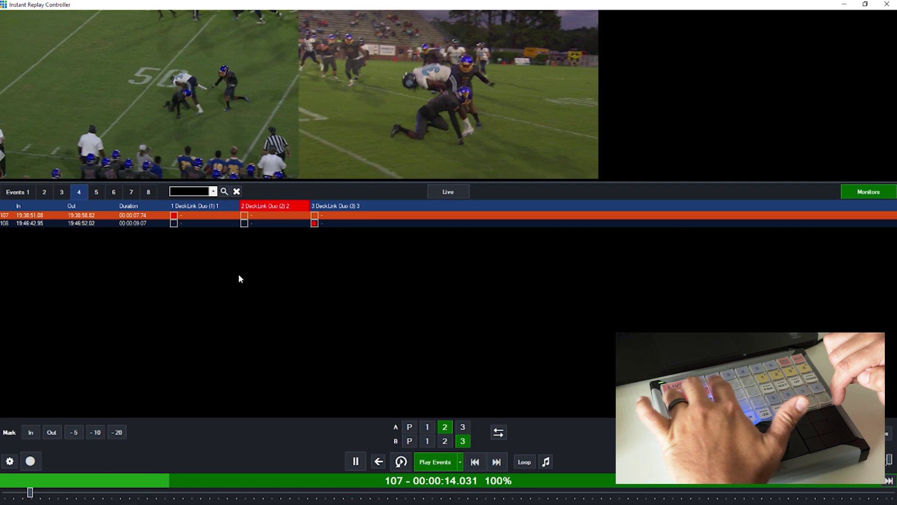
key(1)
key(3)
key(2)
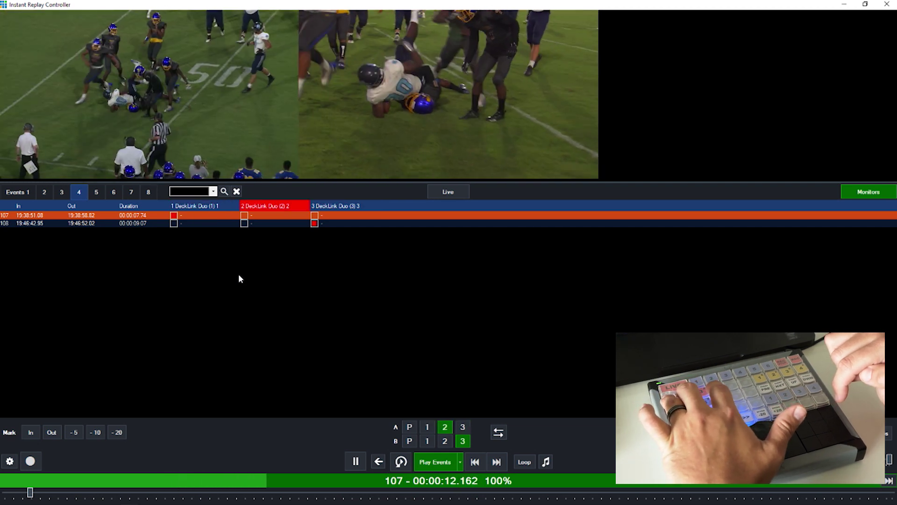
key(1)
key(2)
key(3)
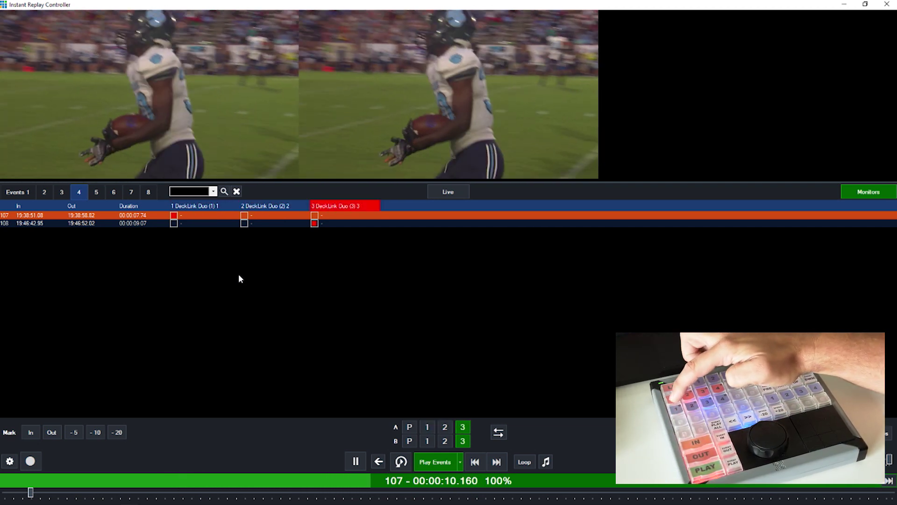
key(2)
key(1)
key(3)
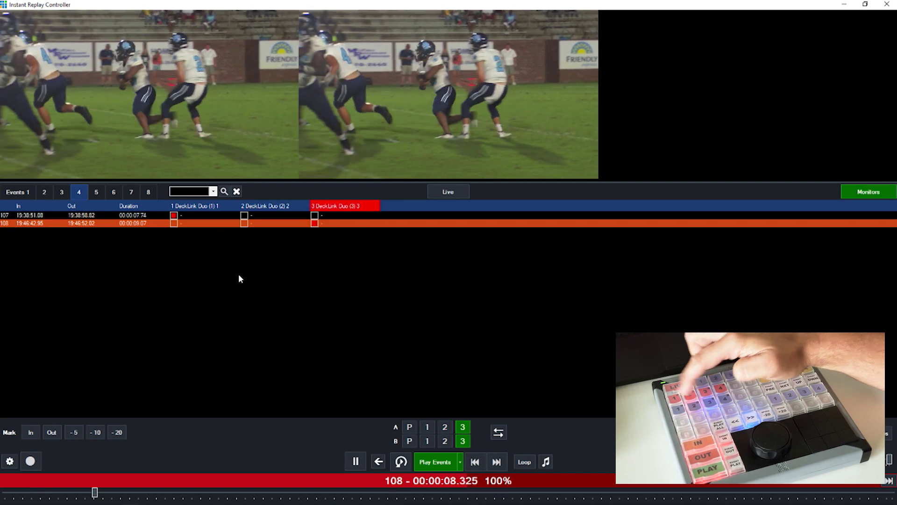
Step: Cycle channel A between cameras 1, 2 and 3 while the 19:46:42.95 event plays, ending on camera 3
key(2)
key(1)
key(2)
key(3)
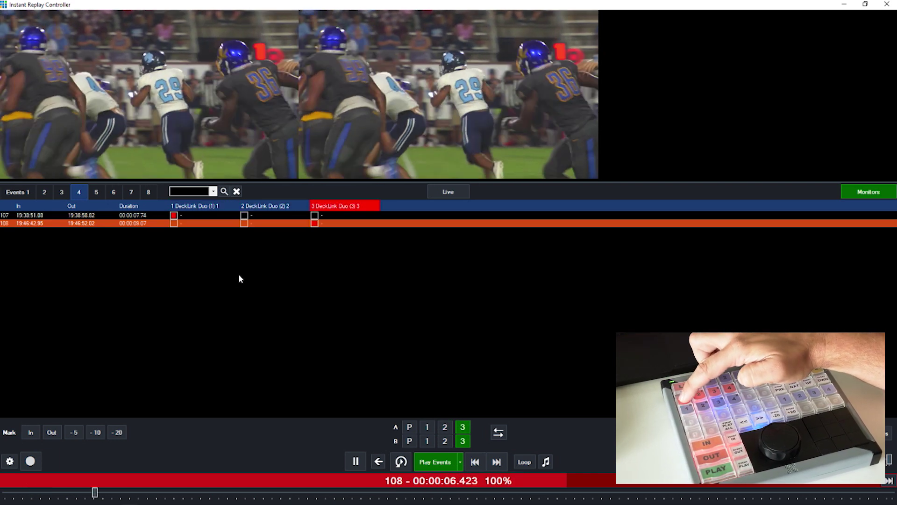
key(2)
key(1)
key(2)
key(3)
key(2)
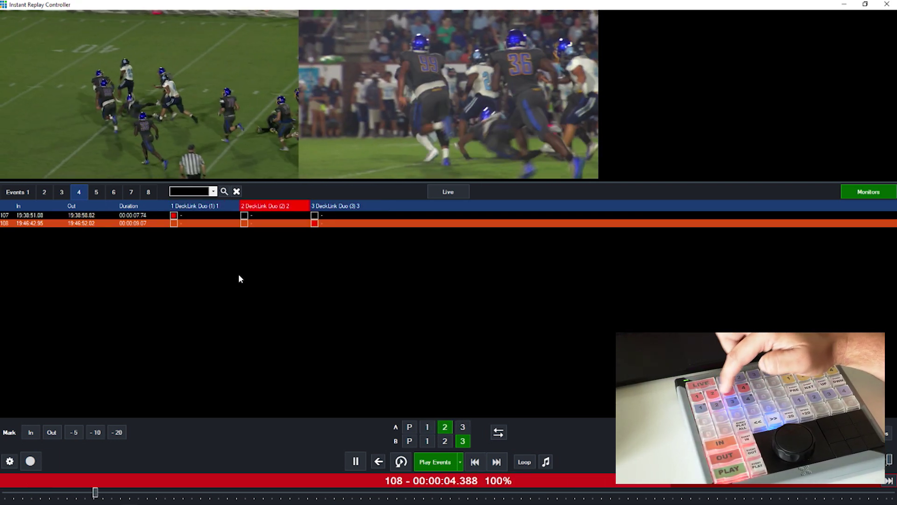
key(1)
key(2)
key(3)
key(1)
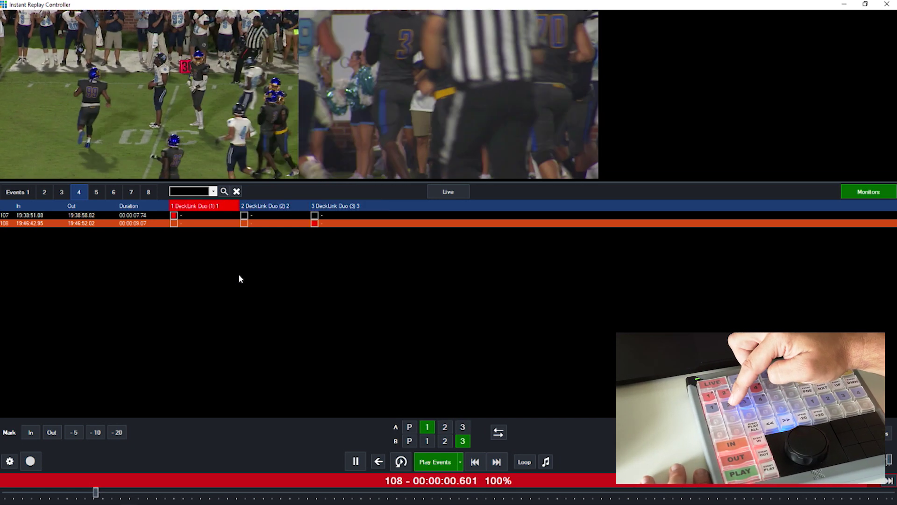
key(3)
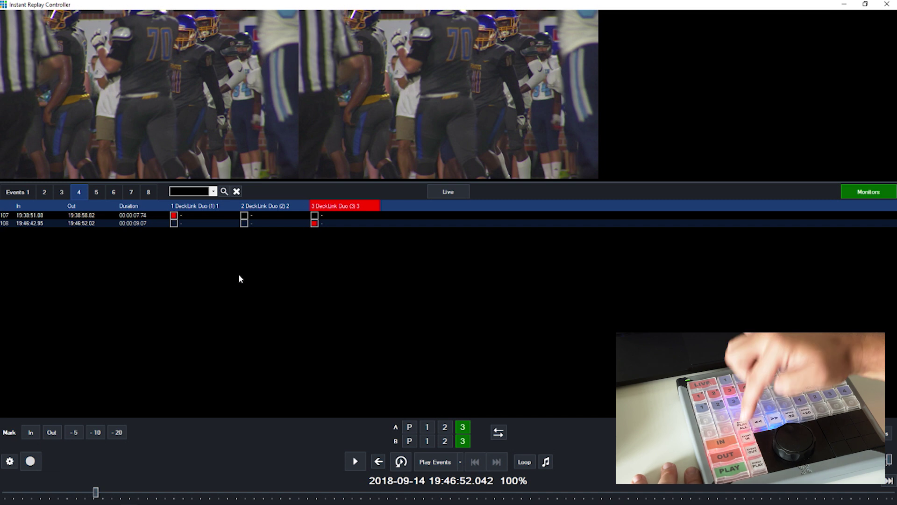
Step: Play the events in list 4 again from the first one through to the end
key(space)
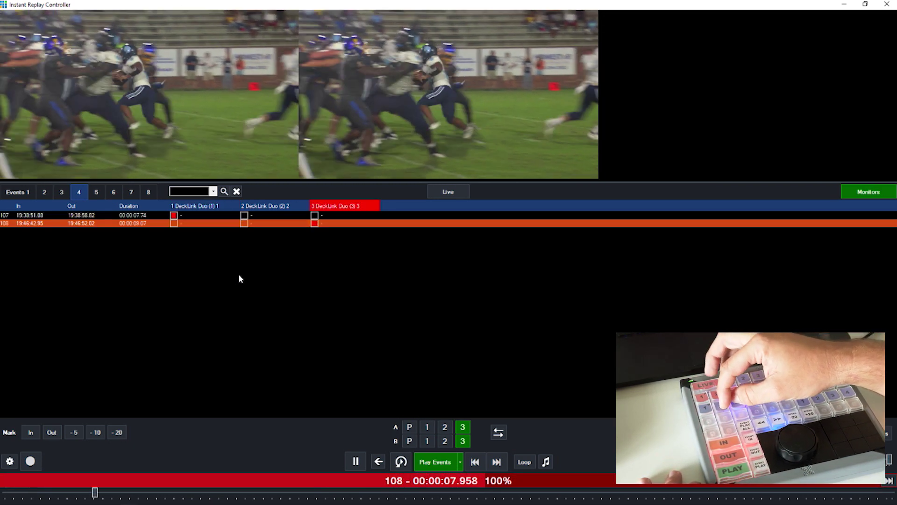
key(1)
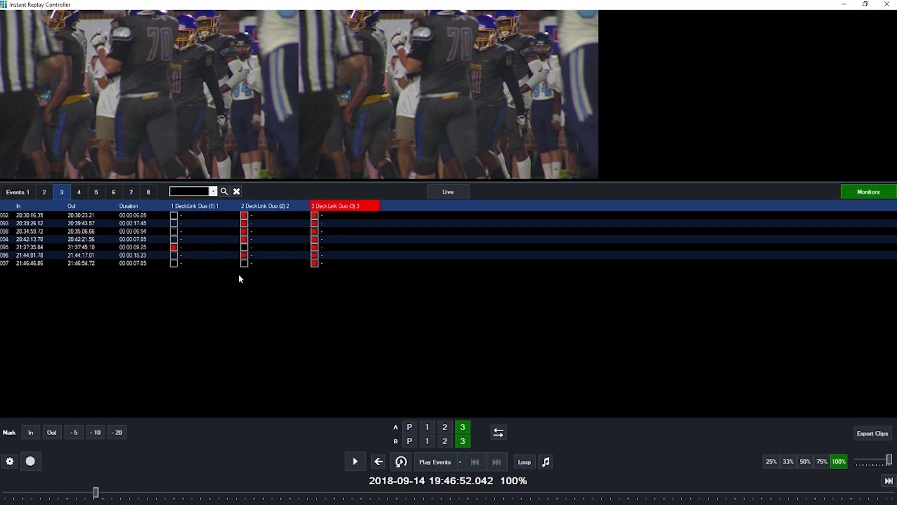
Step: Select the first event in events list 3, 20:30:16.35, and cue it to its in point
key(Up)
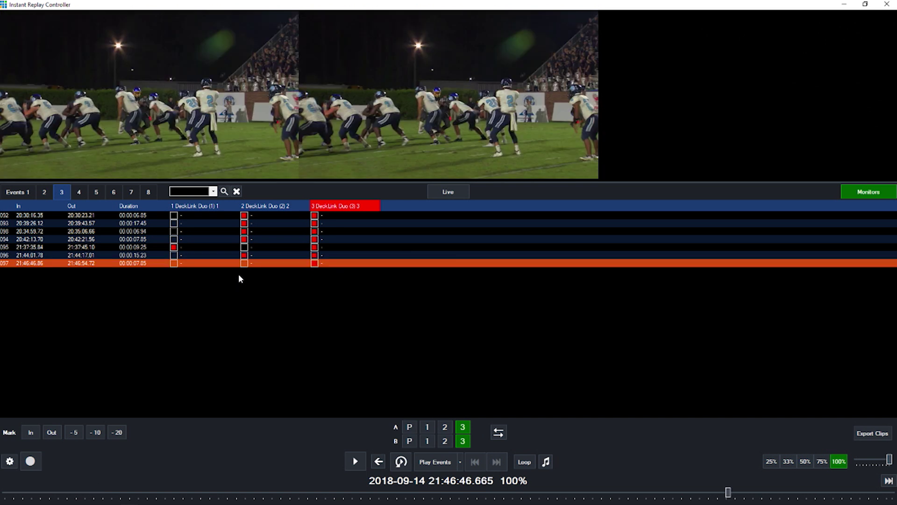
key(Up)
key(Up)
key(Up)
key(Up)
key(Up)
key(Up)
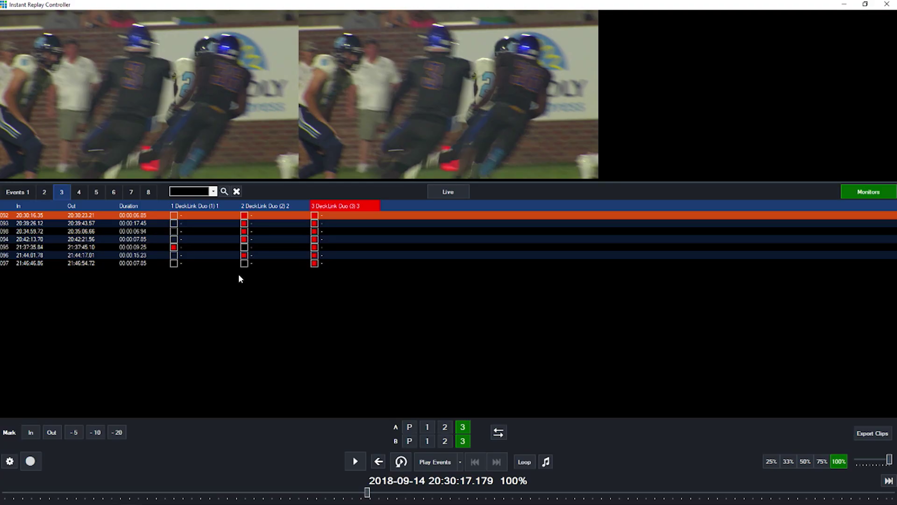
key(Down)
key(Up)
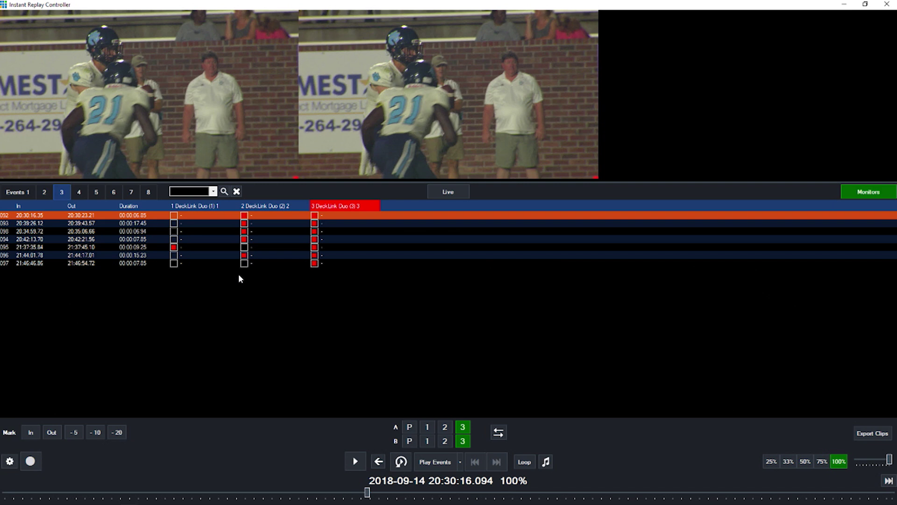
Step: Play list 3 from the 20:30:16.35 event with channel A on camera 2, slowing playback to a stop before setting 20% speed
key(space)
key(2)
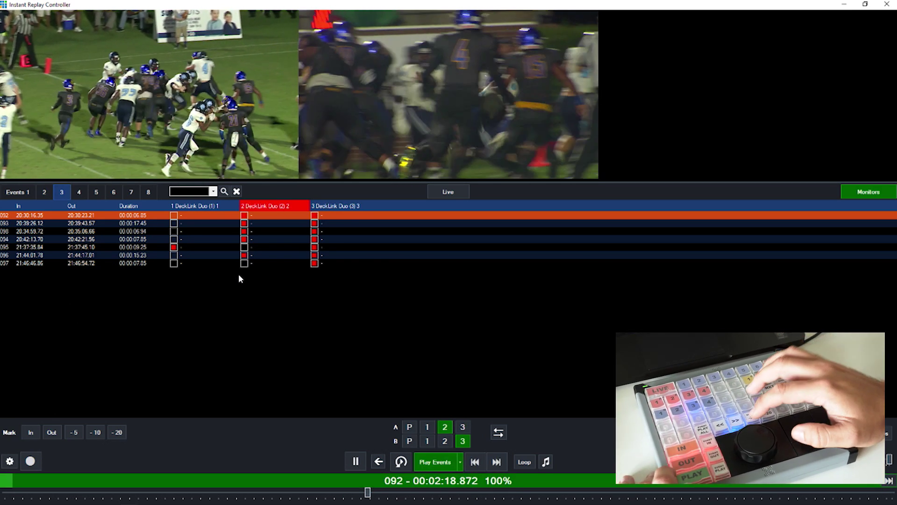
key(minus)
key(minus)
key(minus)
key(minus)
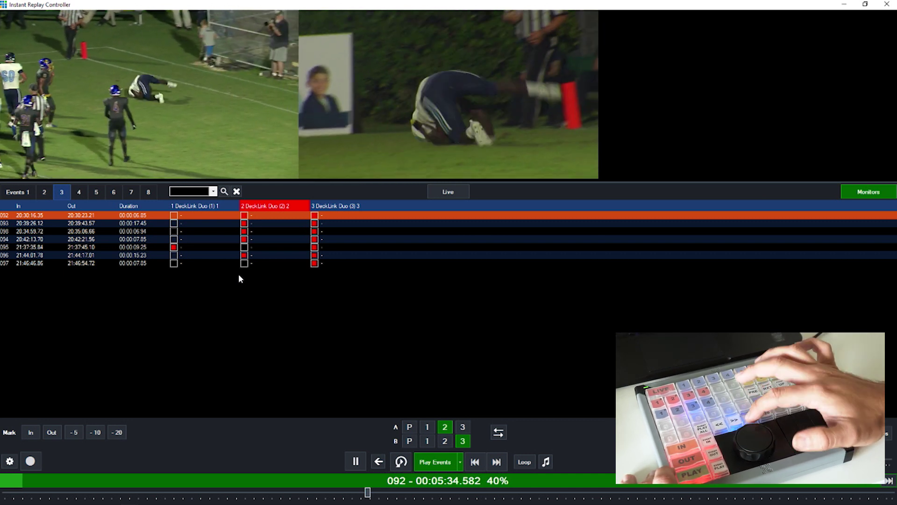
key(plus)
key(minus)
key(minus)
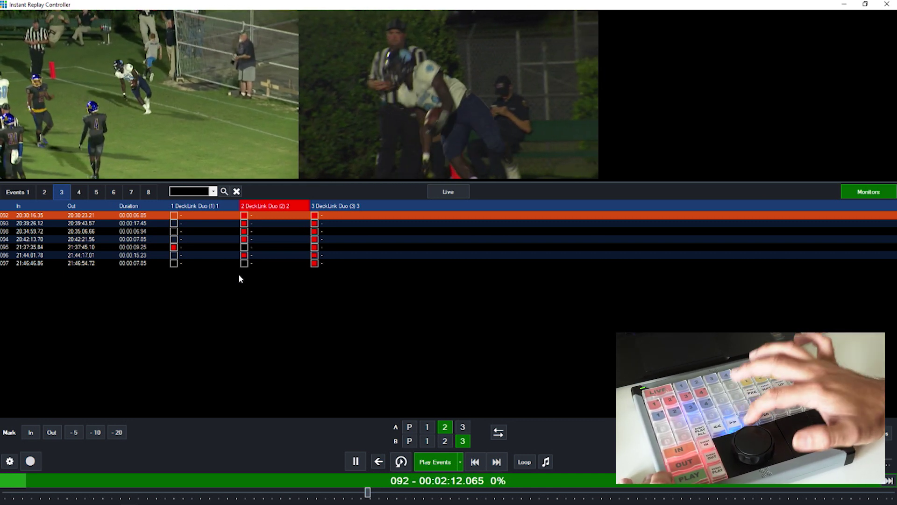
key(plus)
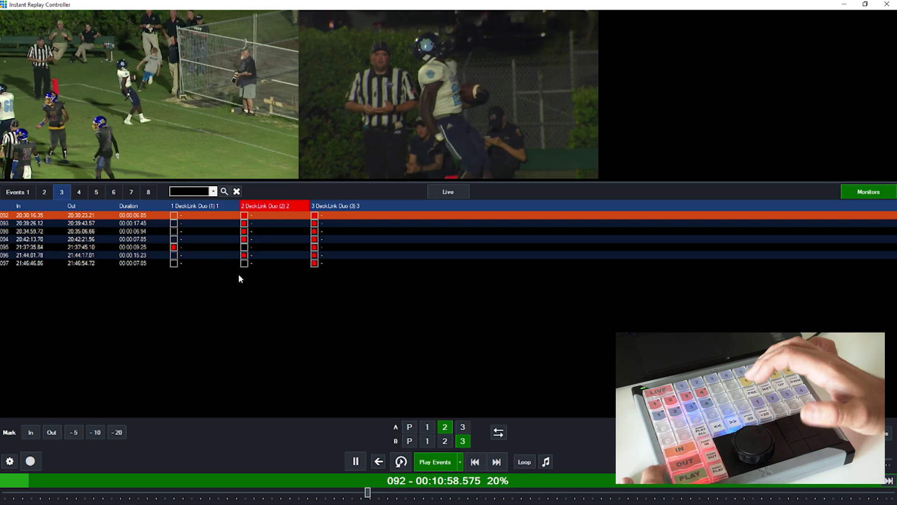
Step: Move the 20:30:16.35 event backward, resume it at 20%, raise the speed to 40% and pause
key(Left)
key(Left)
key(Left)
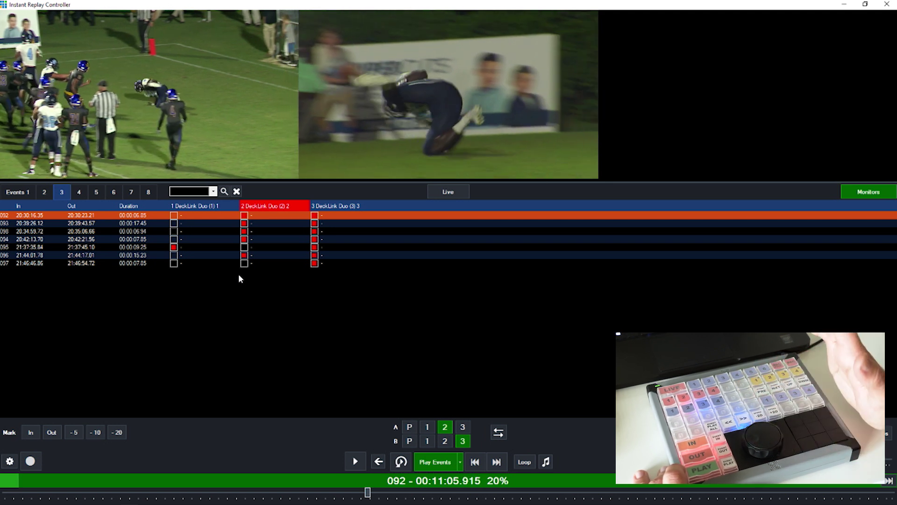
key(space)
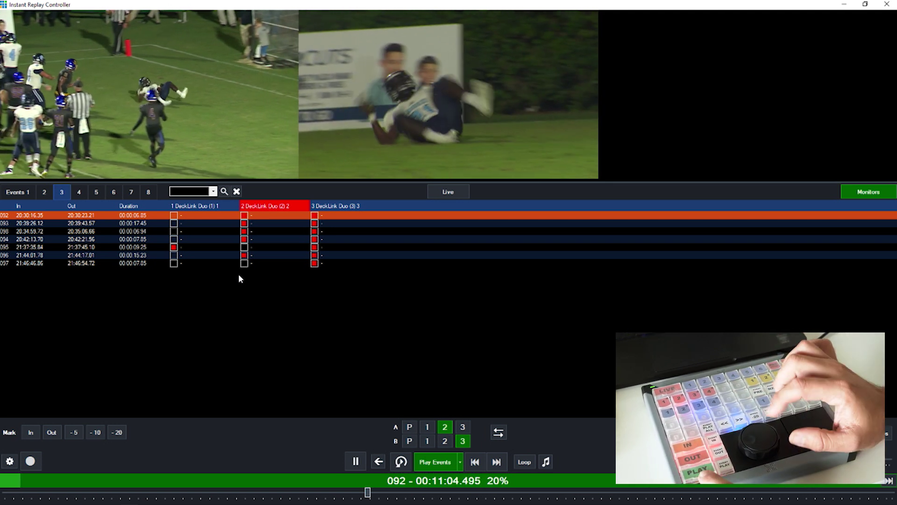
key(plus)
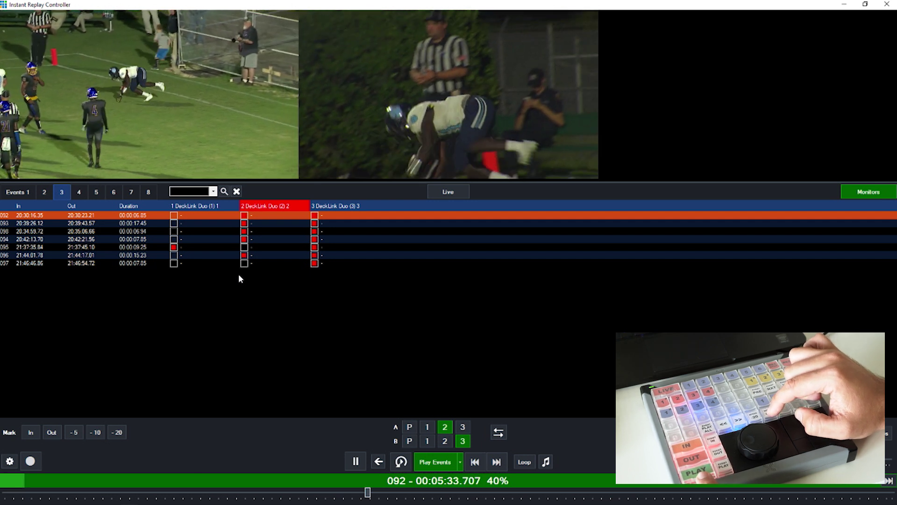
key(space)
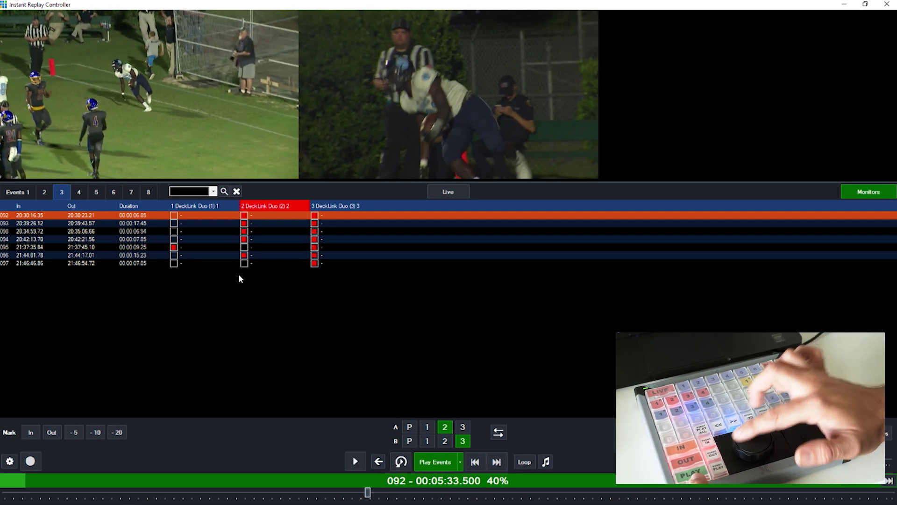
Step: Alternate playback of the 20:30:16.35 event between reverse and forward at 100% speed
key(j)
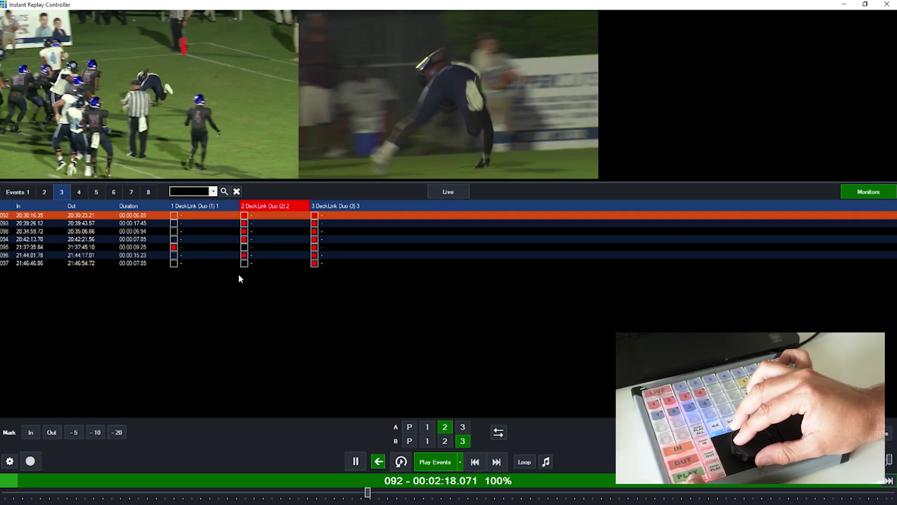
key(l)
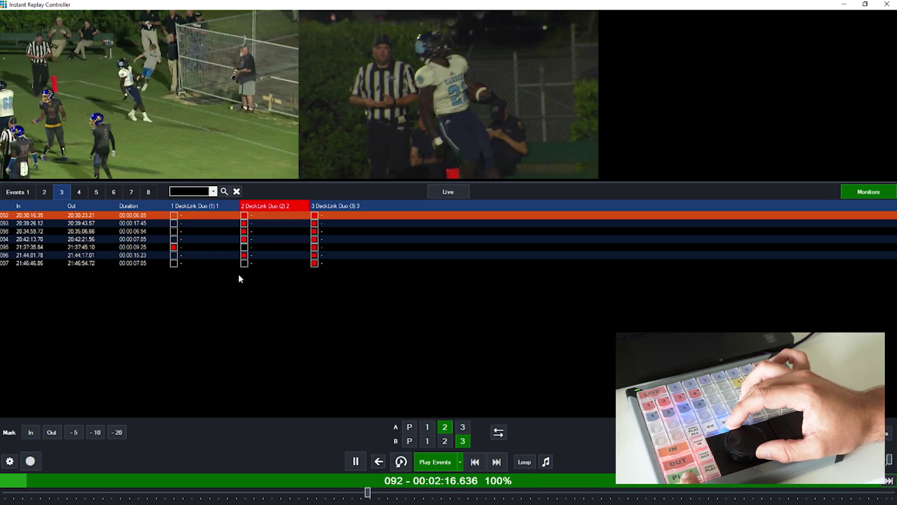
key(Left)
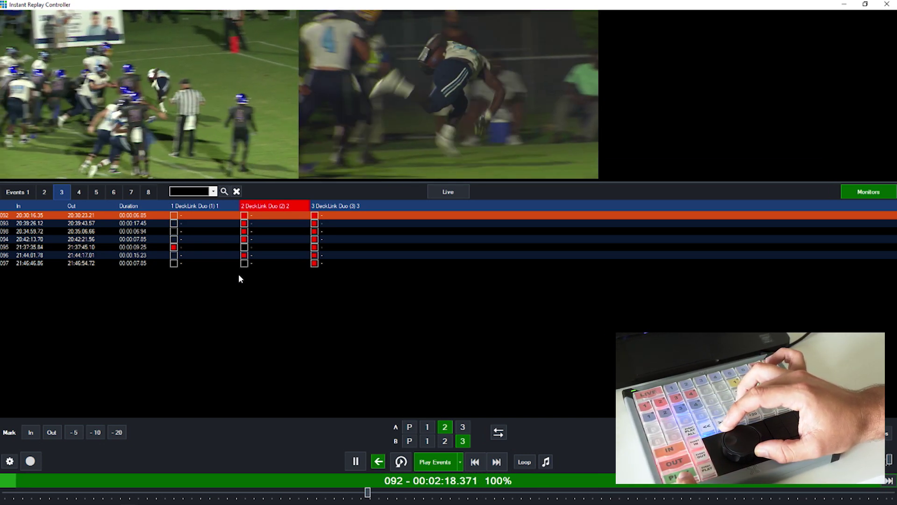
key(Right)
Step: Slow the forward playback to 40% and raise it in stages through 60% and 80% back to 100%
key(minus)
key(minus)
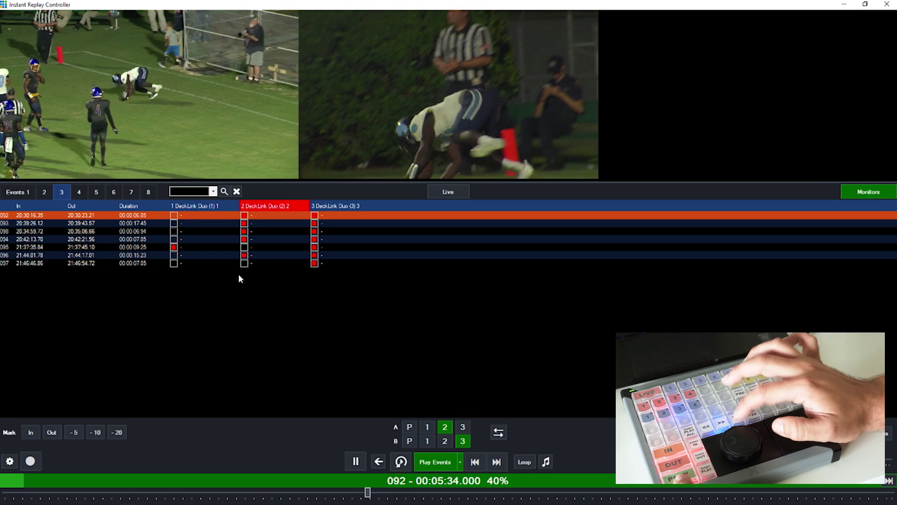
key(minus)
key(plus)
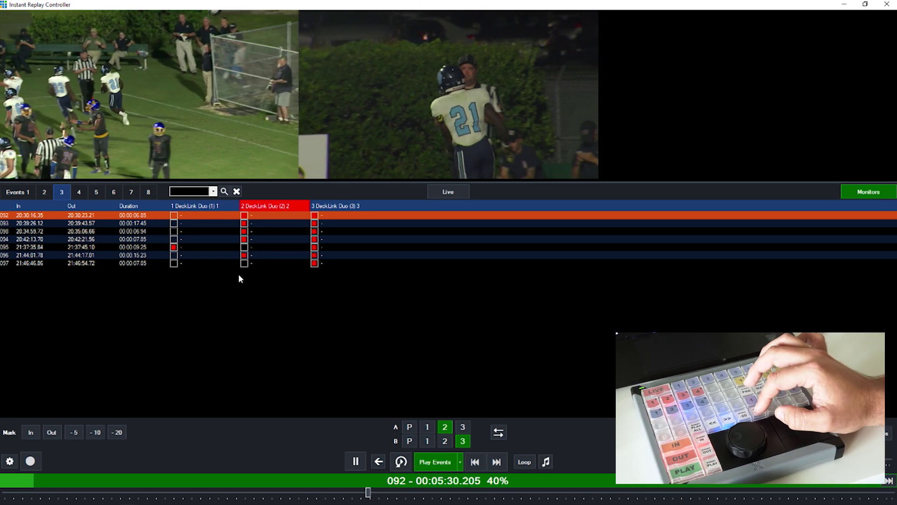
key(plus)
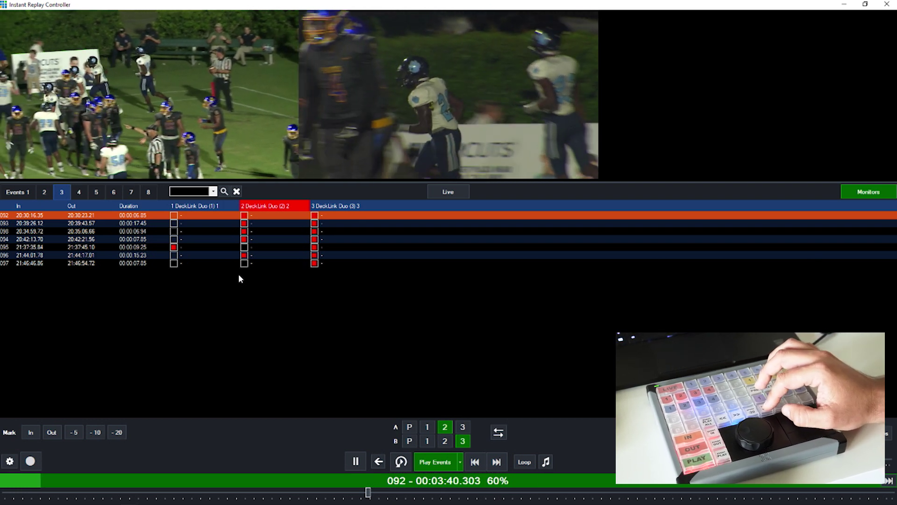
key(plus)
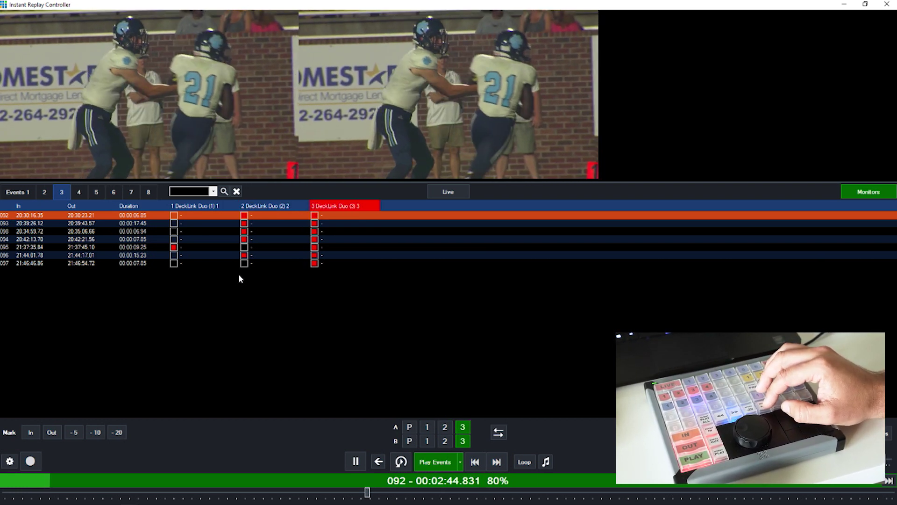
key(plus)
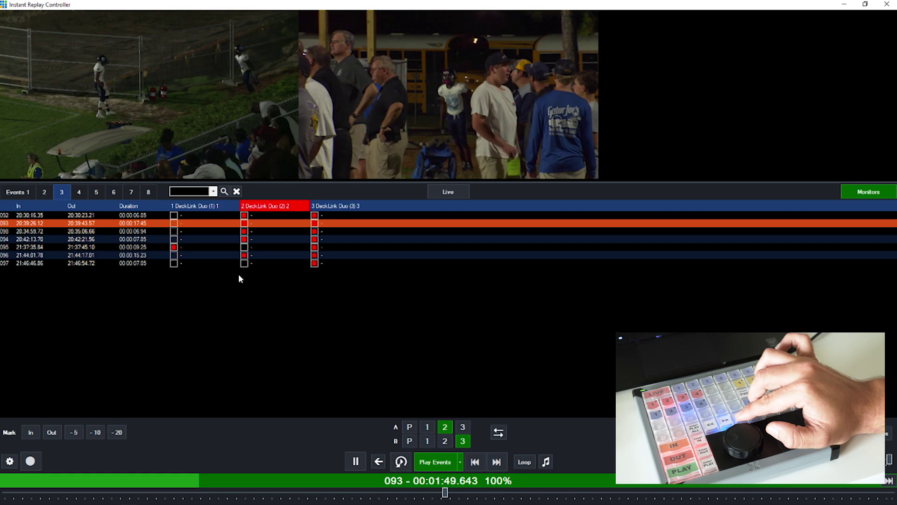
Step: Switch channel A to camera 3 during the 20:39:26.12 event and briefly slow playback to 80% before restoring 100%
key(3)
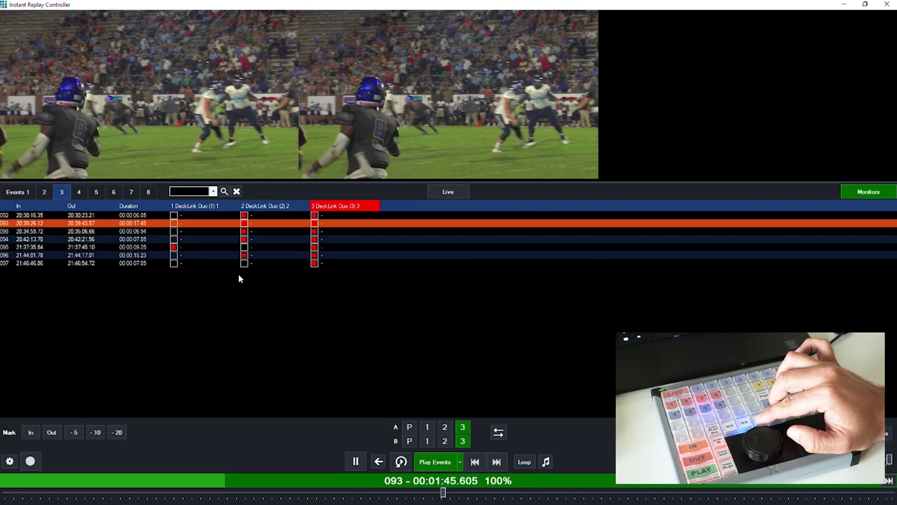
key(Down)
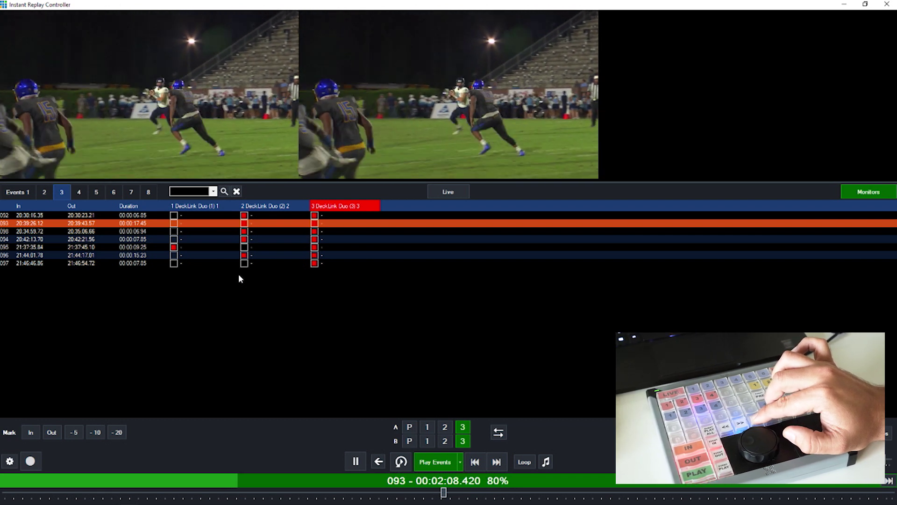
key(Down)
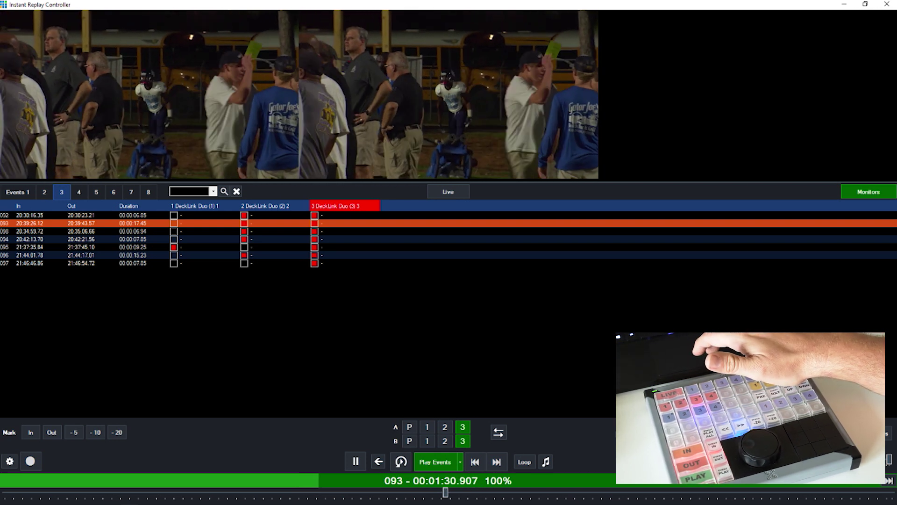
Step: Play the 20:34:59.72 event with channel A moved to camera 3, and advance to the 20:42:13.70 event on camera 2
key(Down)
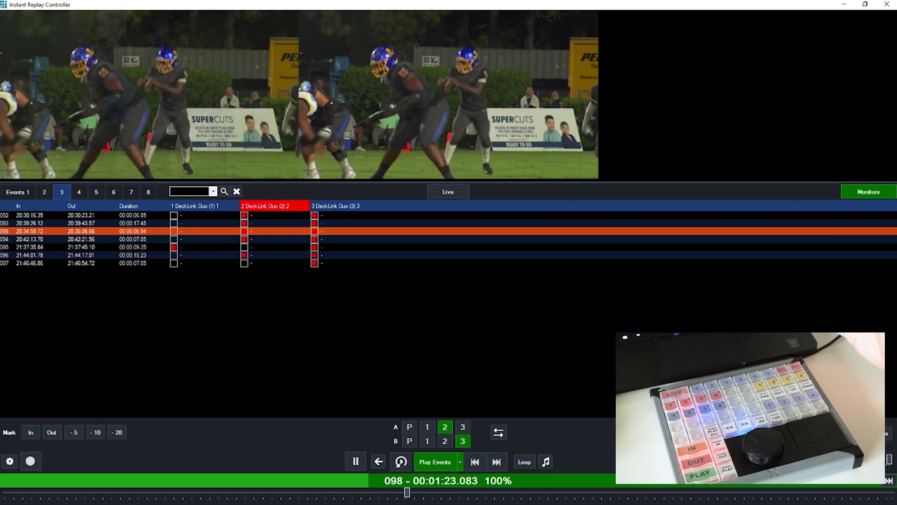
key(3)
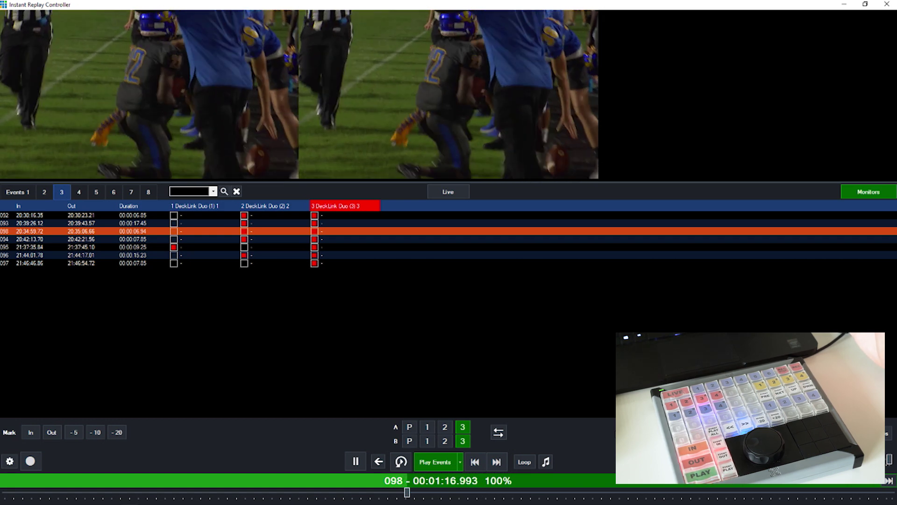
key(Down)
key(2)
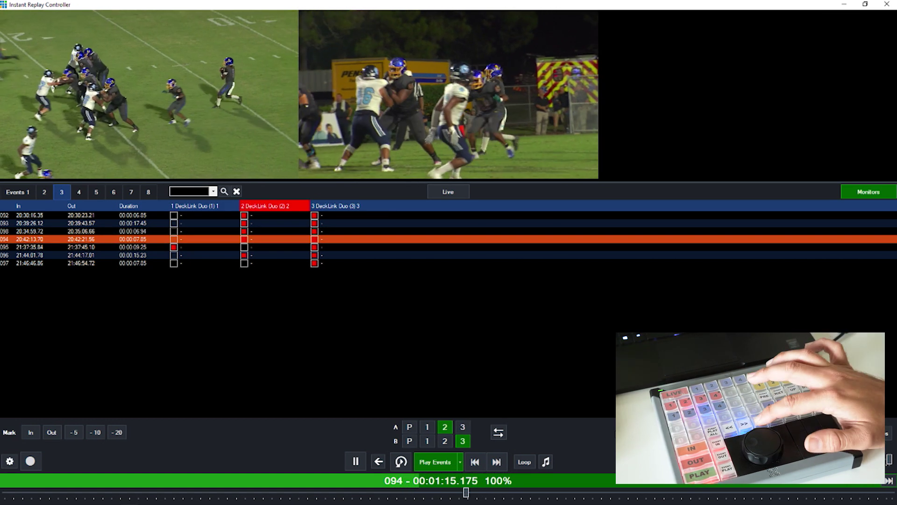